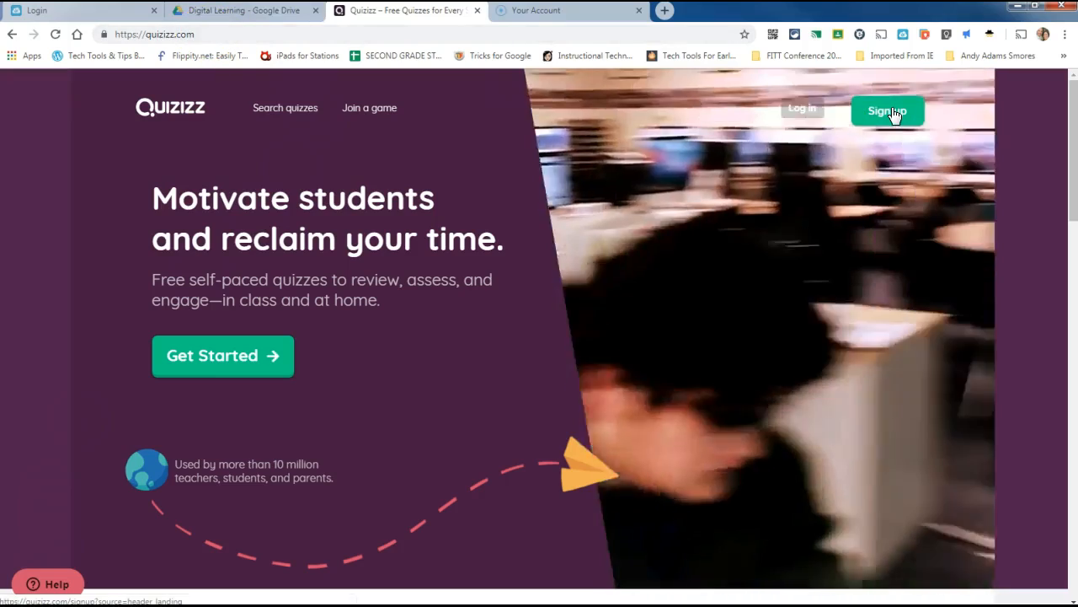
Log in to the existing teacher account and dismiss the email verification notice
click(893, 112)
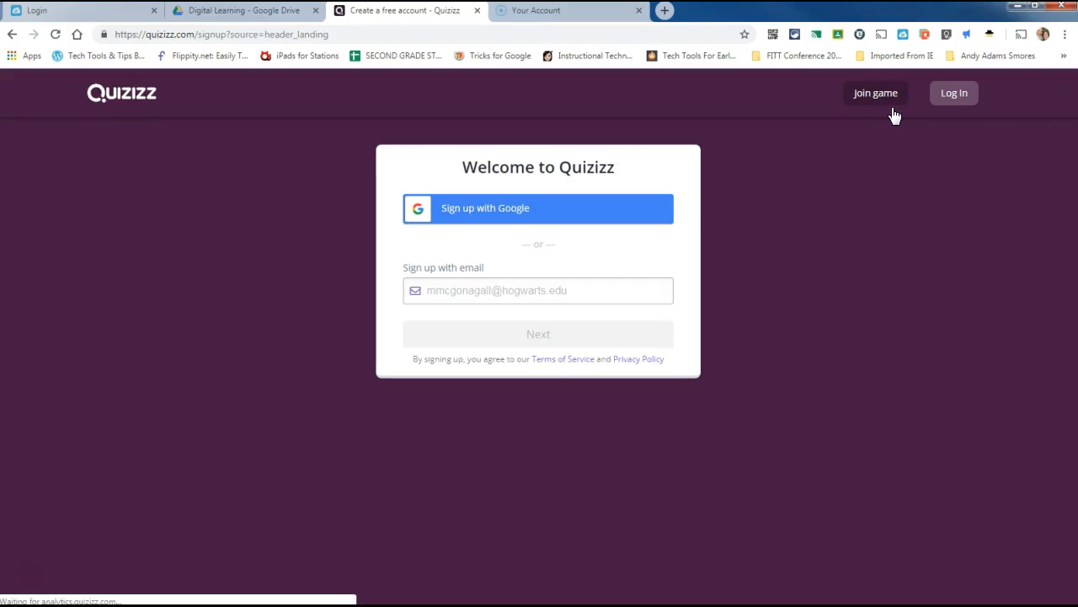
click(525, 218)
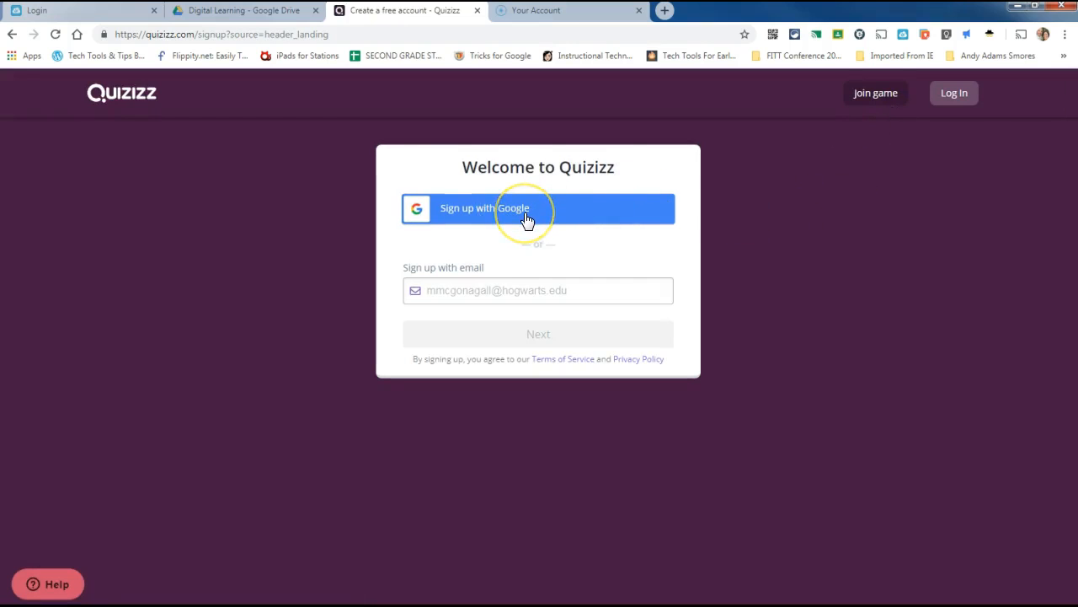
click(954, 96)
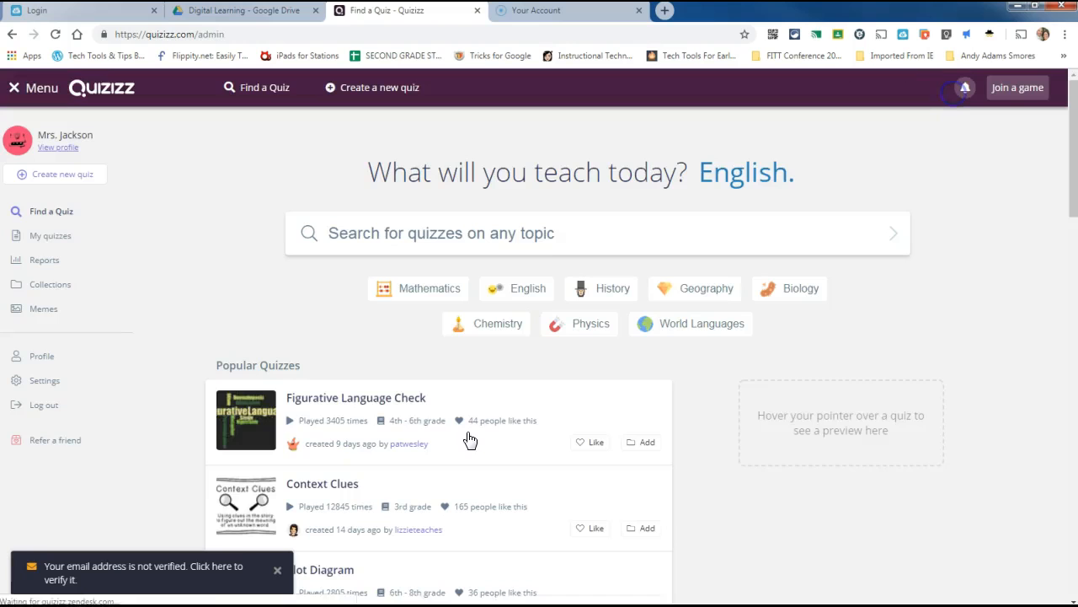
click(497, 448)
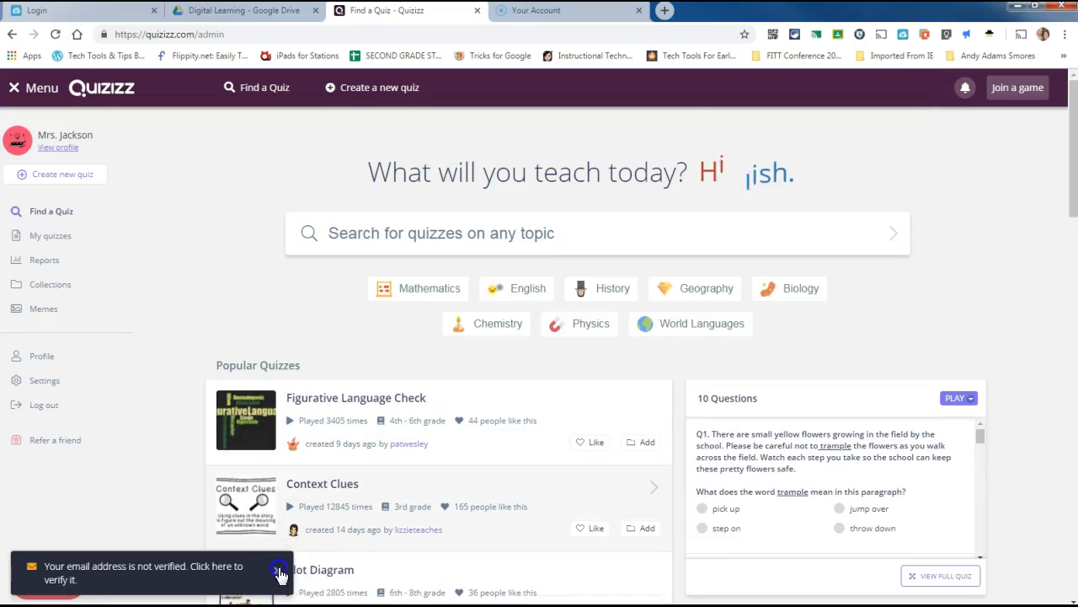
click(276, 570)
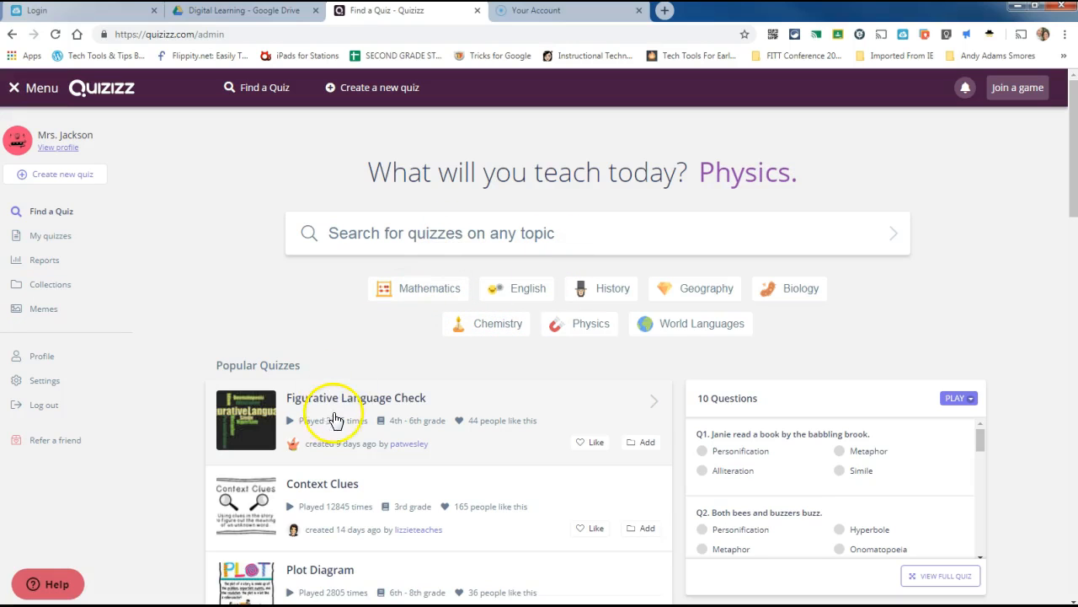
Add the popular "Context Clues" quiz to a new collection named "Context Clues"
scroll(340, 413, down, 3)
scroll(338, 417, down, 4)
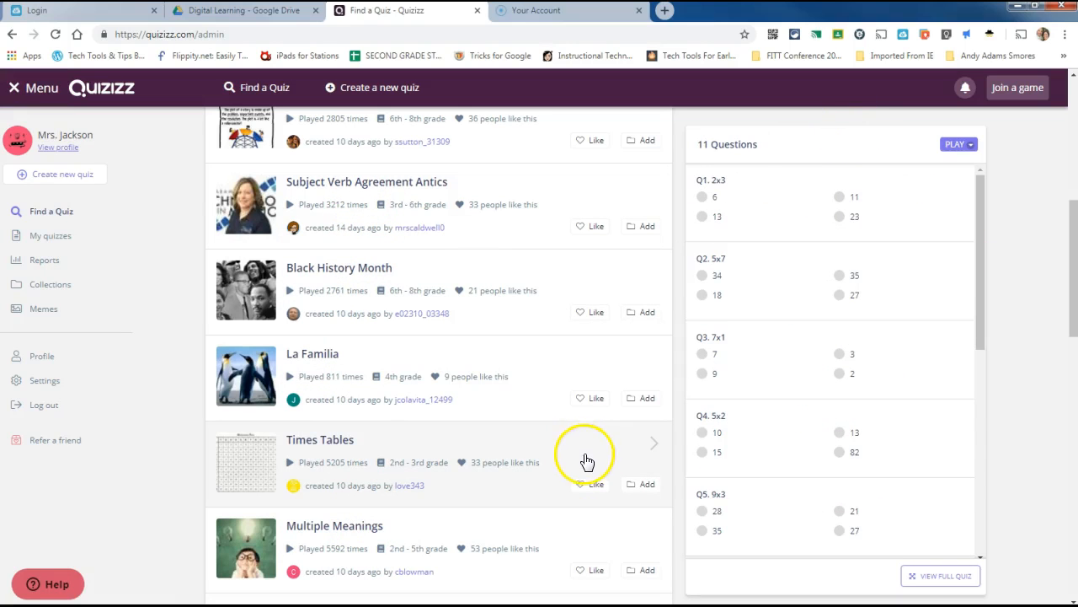
scroll(571, 474, up, 4)
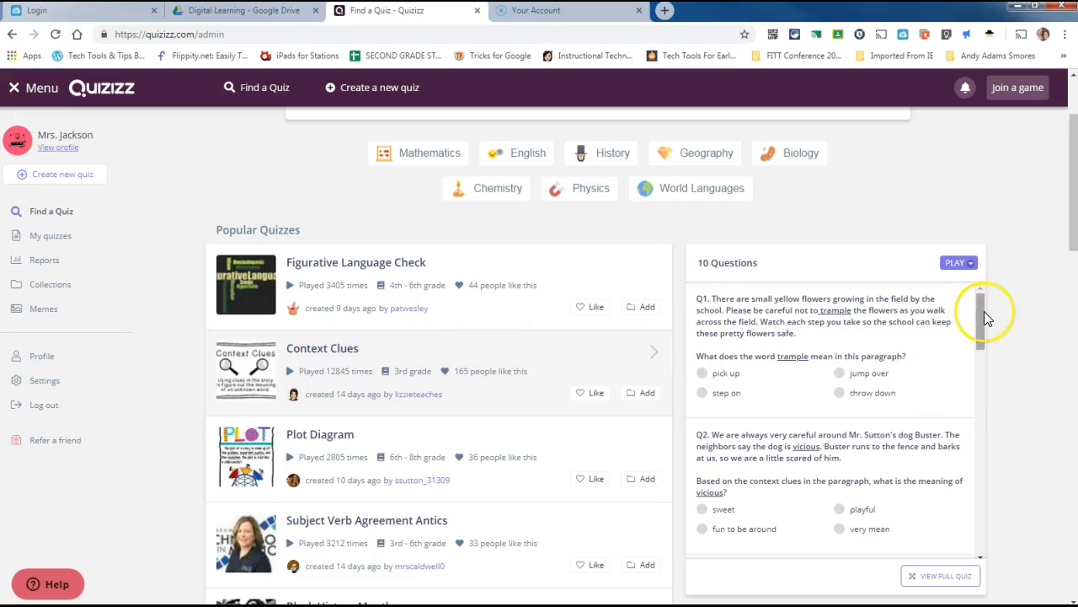
drag(987, 314, 979, 283)
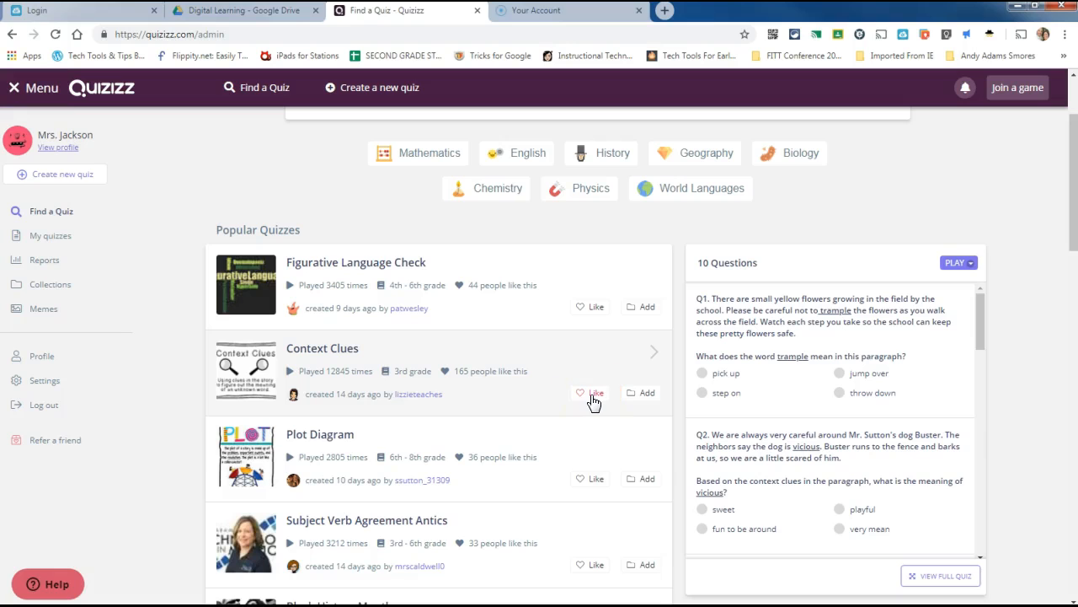
click(643, 395)
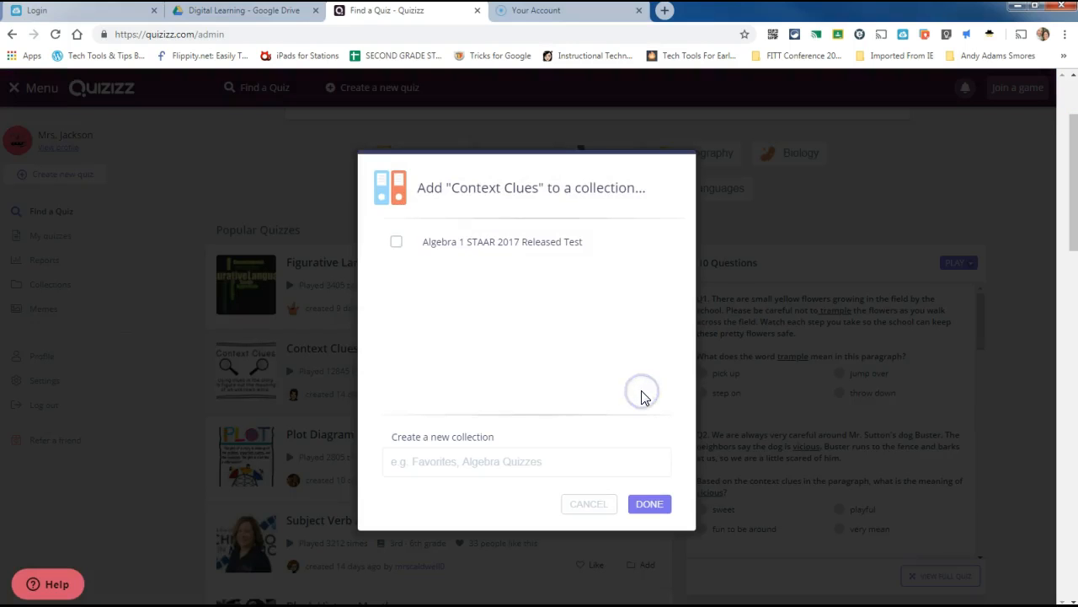
click(428, 444)
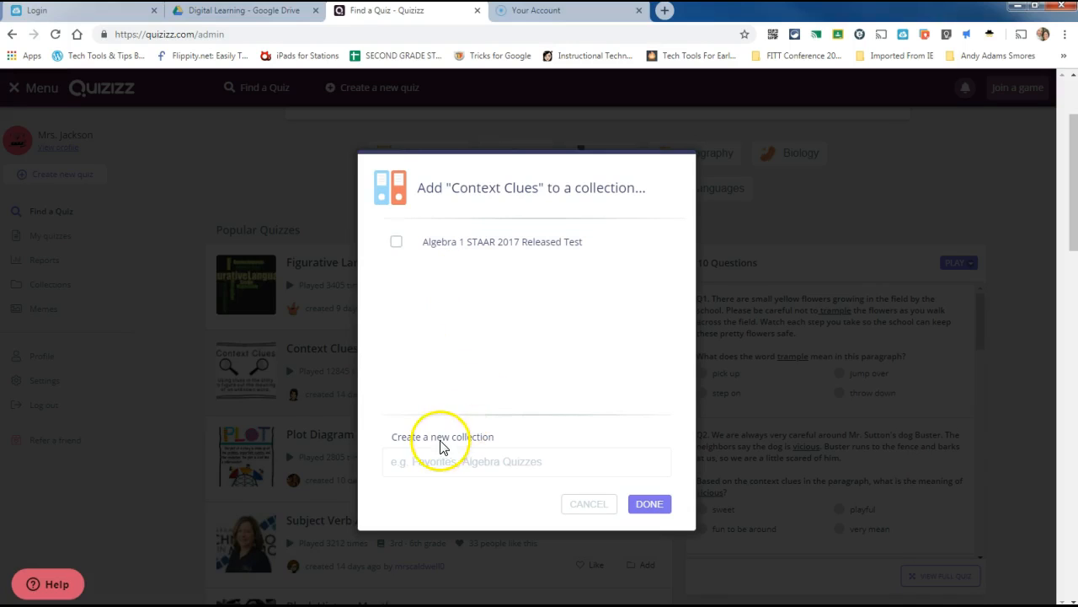
click(413, 437)
click(401, 442)
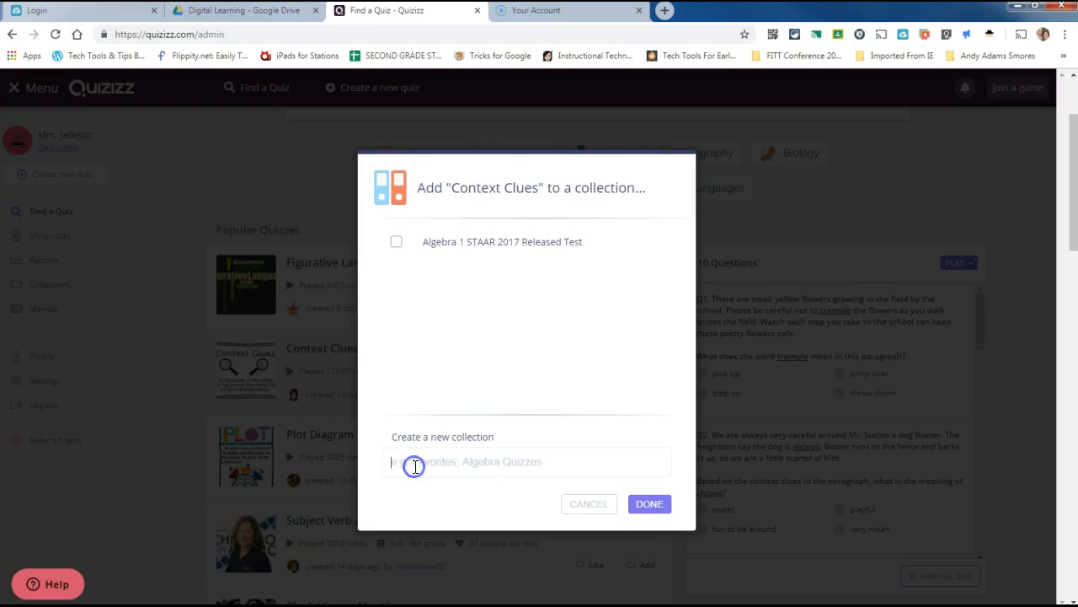
text(Context Clues)
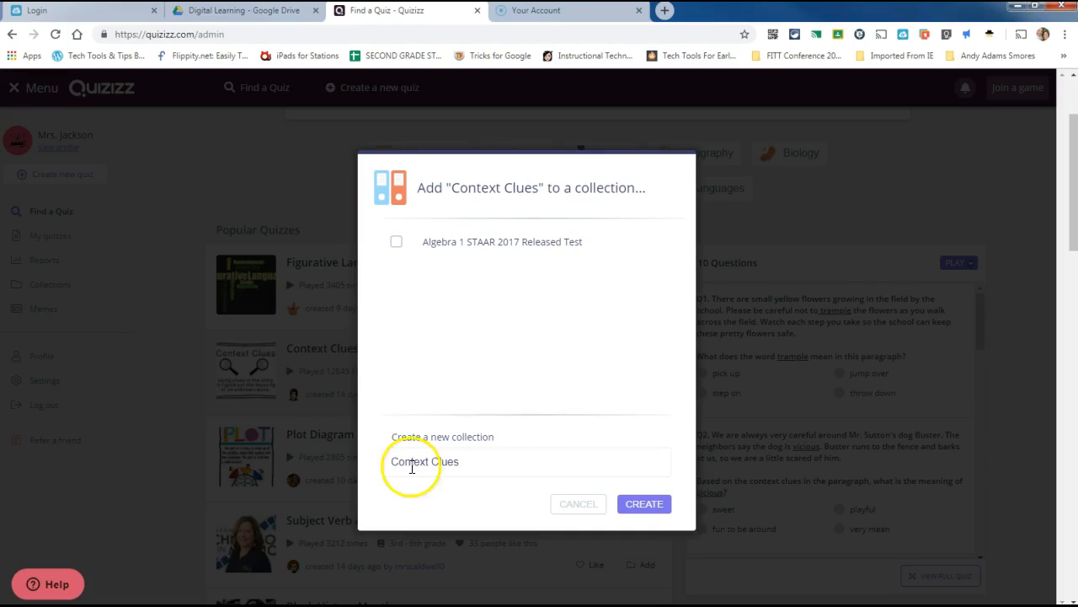
click(651, 504)
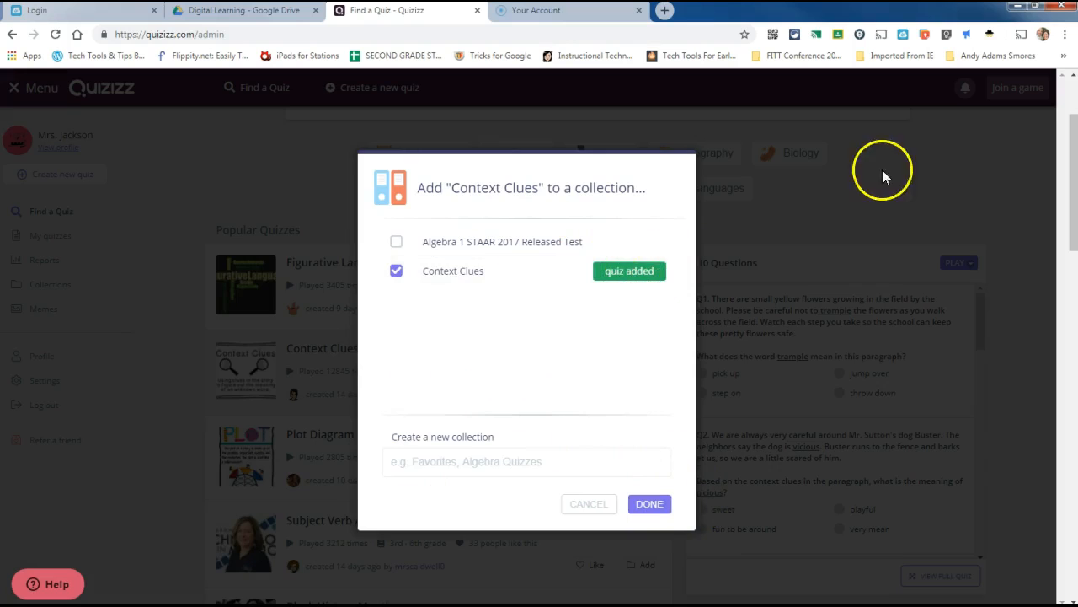
click(654, 508)
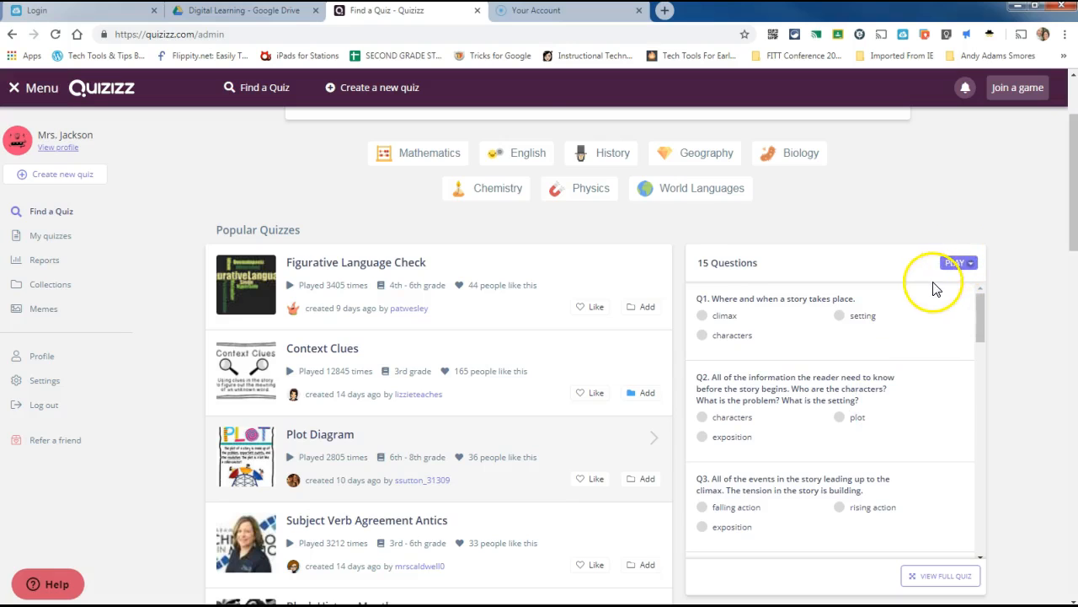
Search the quiz library for "algebra 1 staar"
scroll(933, 284, up, 2)
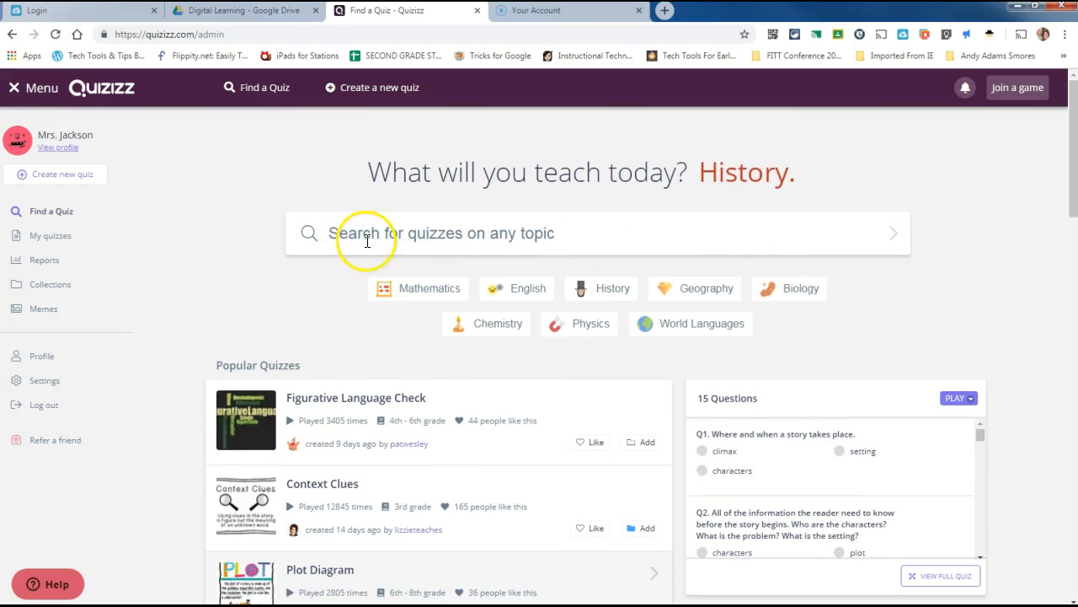
click(368, 239)
text(algebra 1 staar)
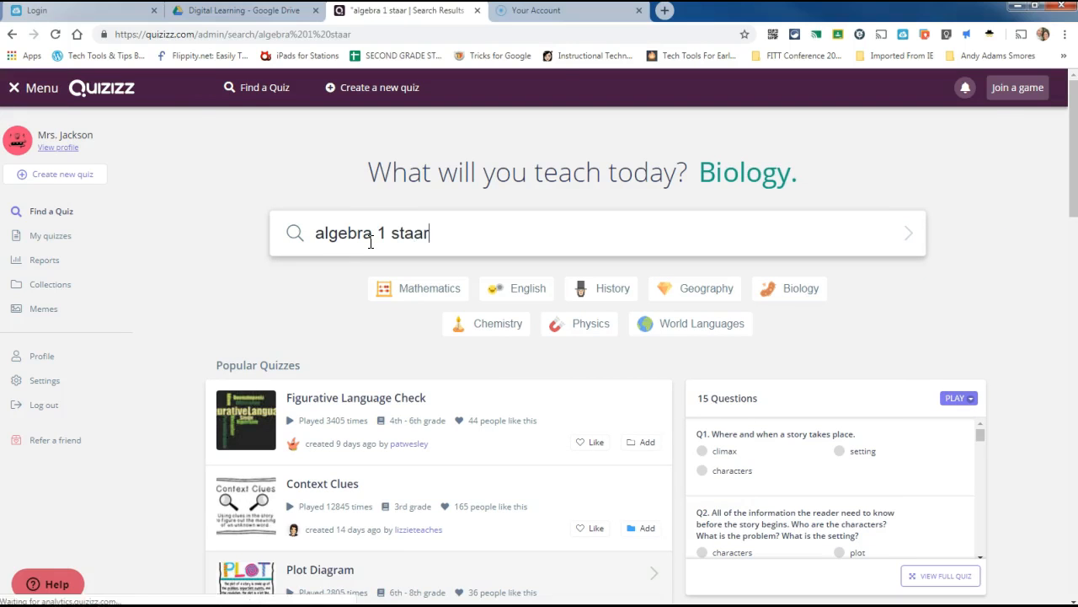
key(Return)
click(369, 224)
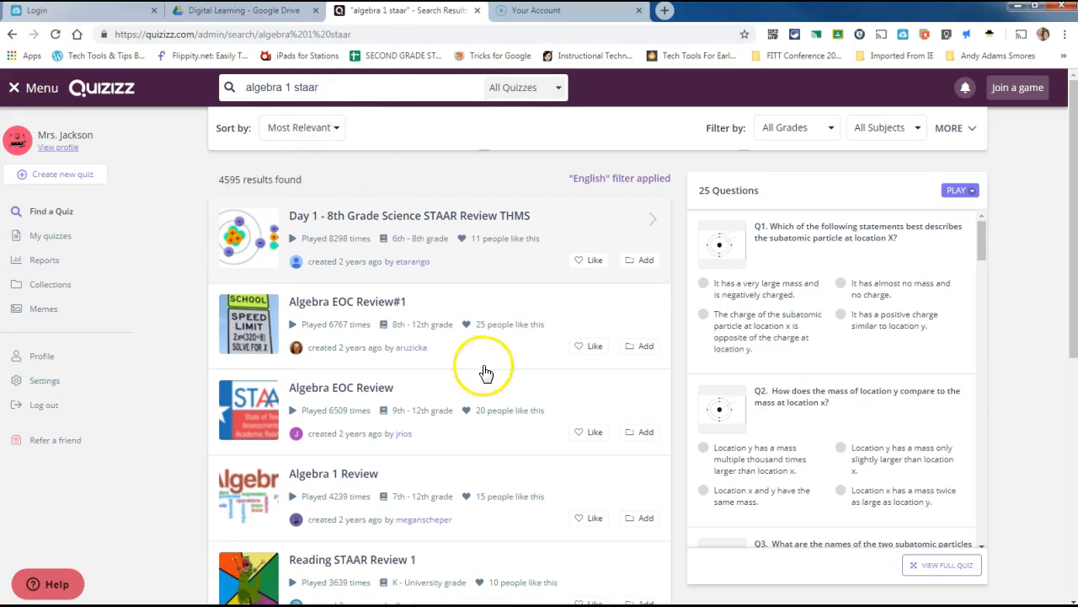
Shorten the quiz search to "algebra 1" and preview the first result's questions
click(352, 87)
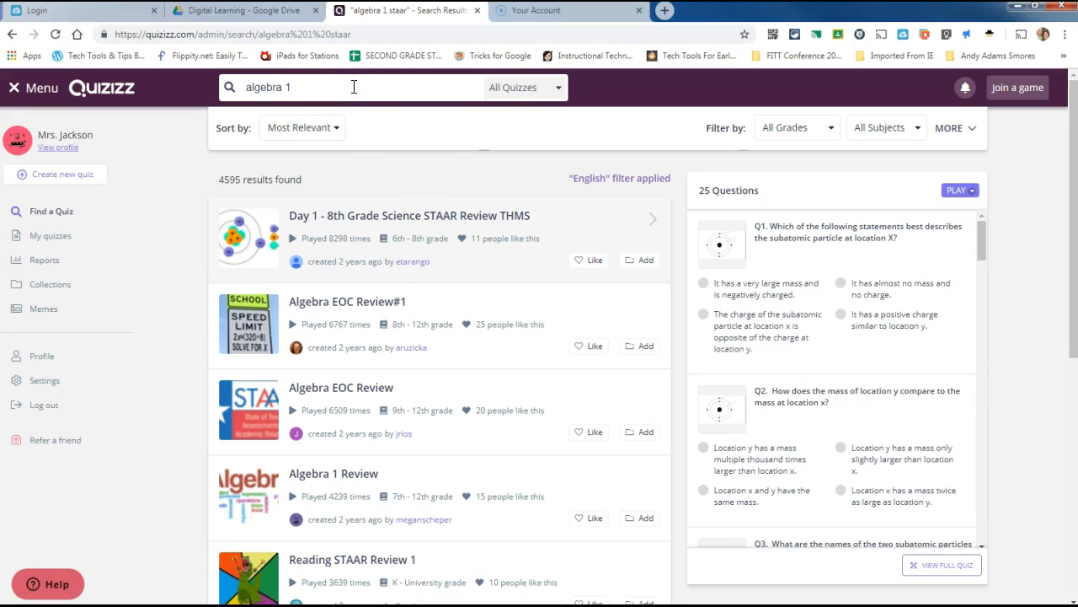
key(Return)
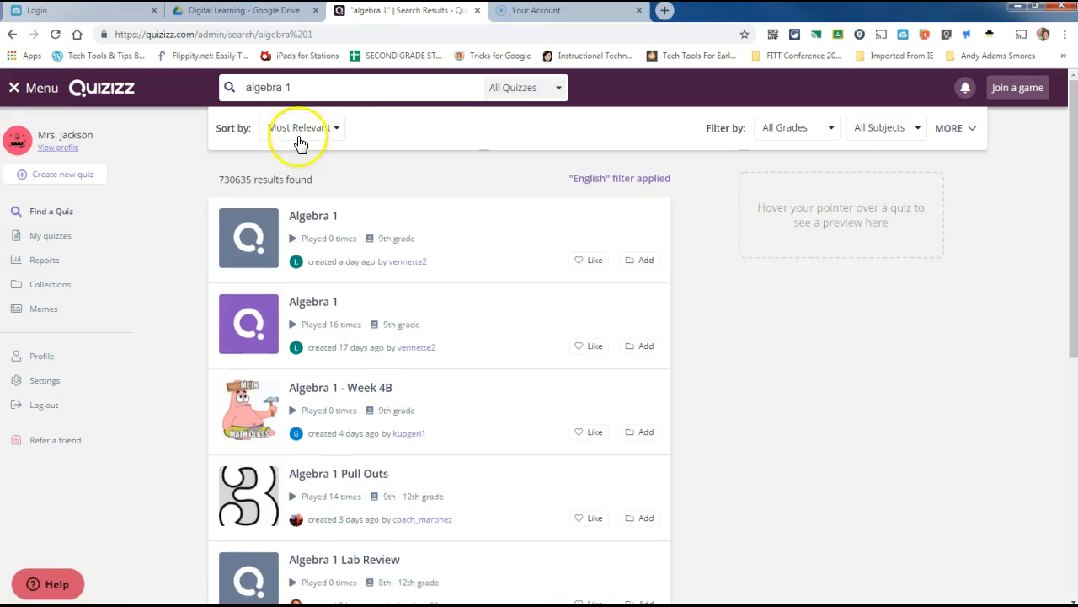
mouse_move(257, 202)
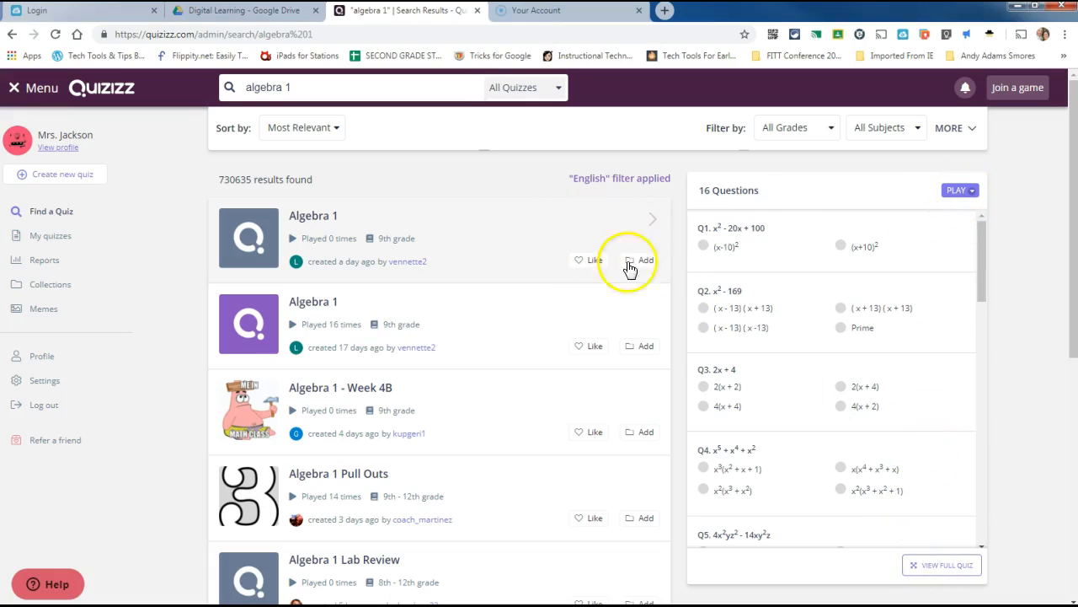
Duplicate the first Algebra 1 quiz in the search results and open the copy for editing
click(653, 226)
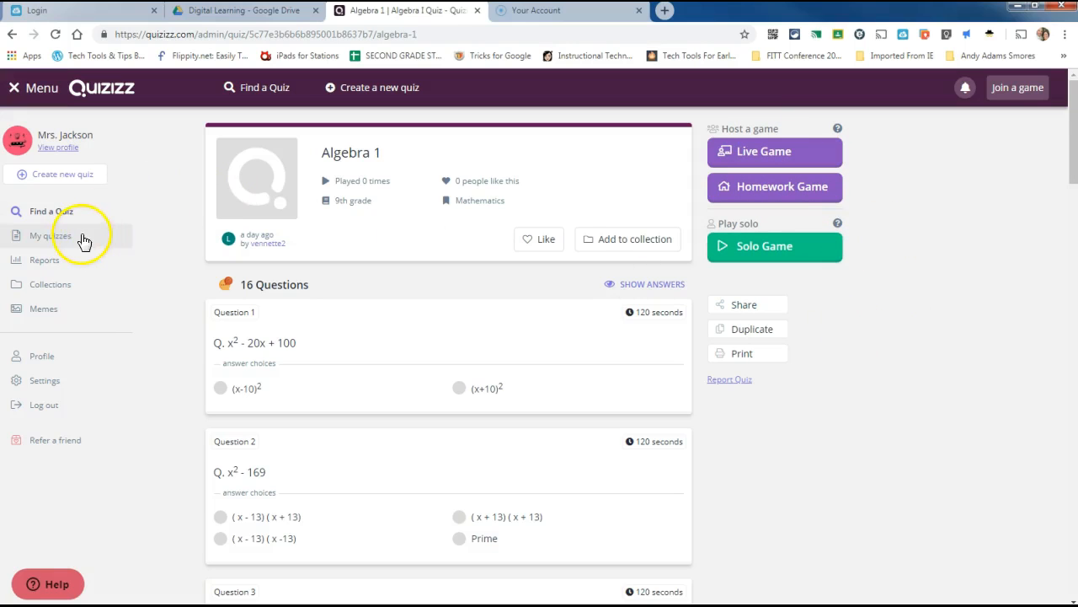
click(741, 332)
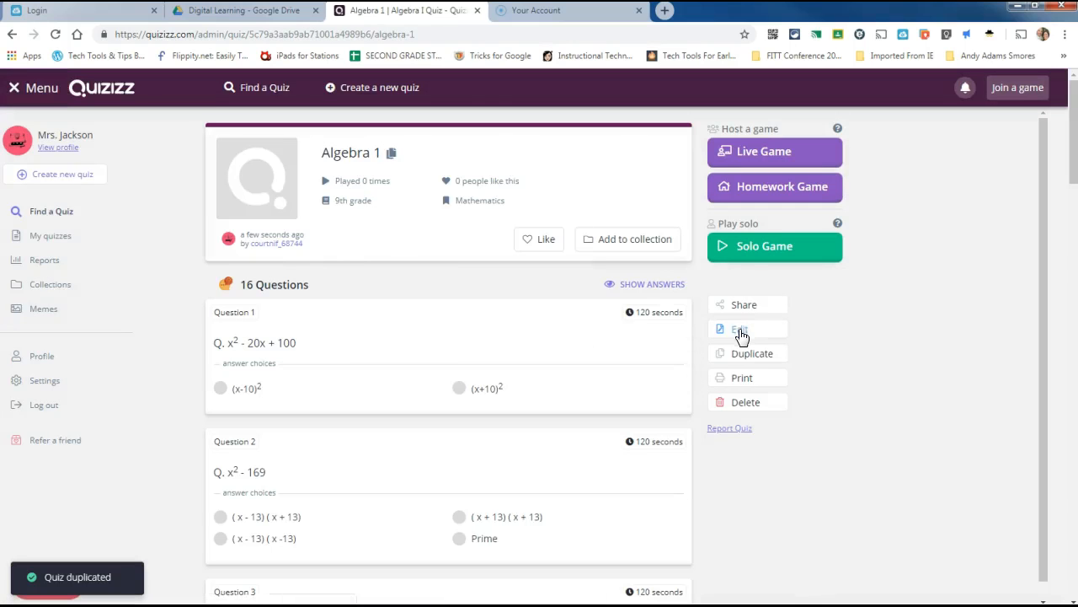
click(738, 332)
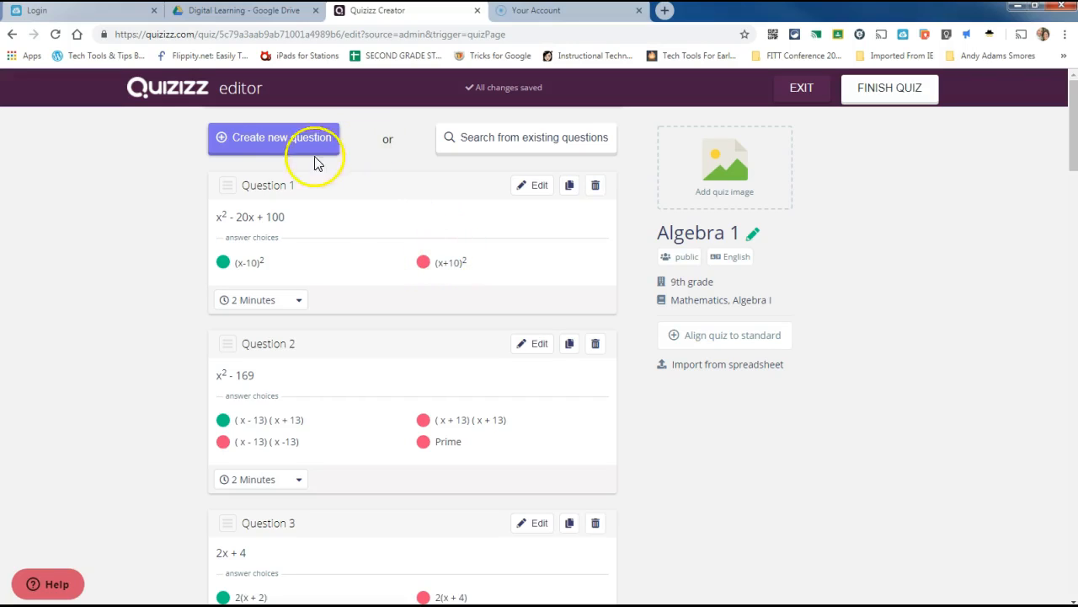
Create a new question in the Algebra 1 quiz with the text "x + 243 = 765"
click(278, 138)
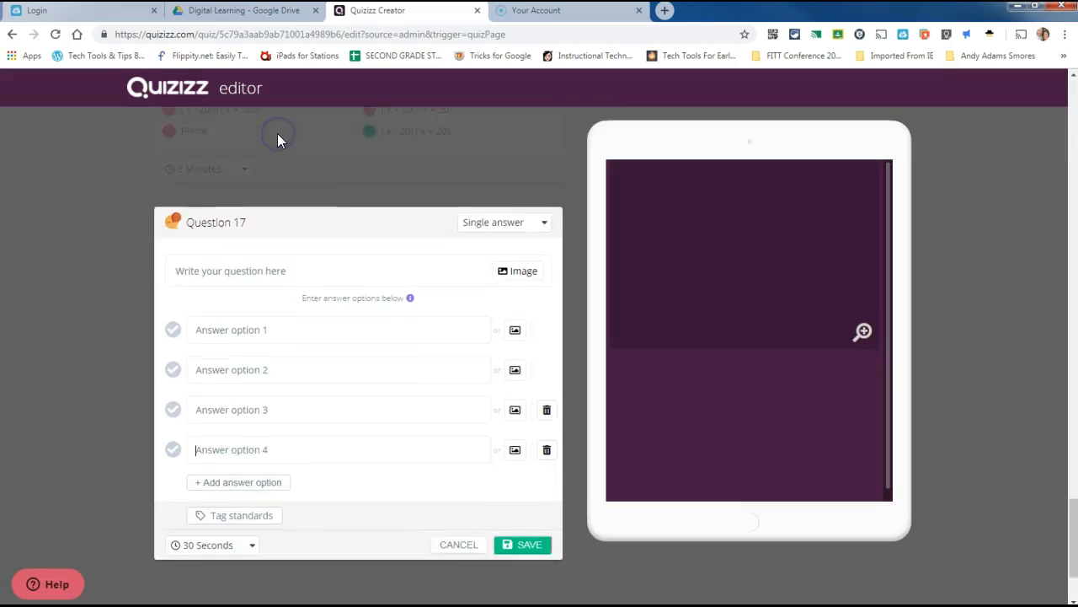
click(235, 191)
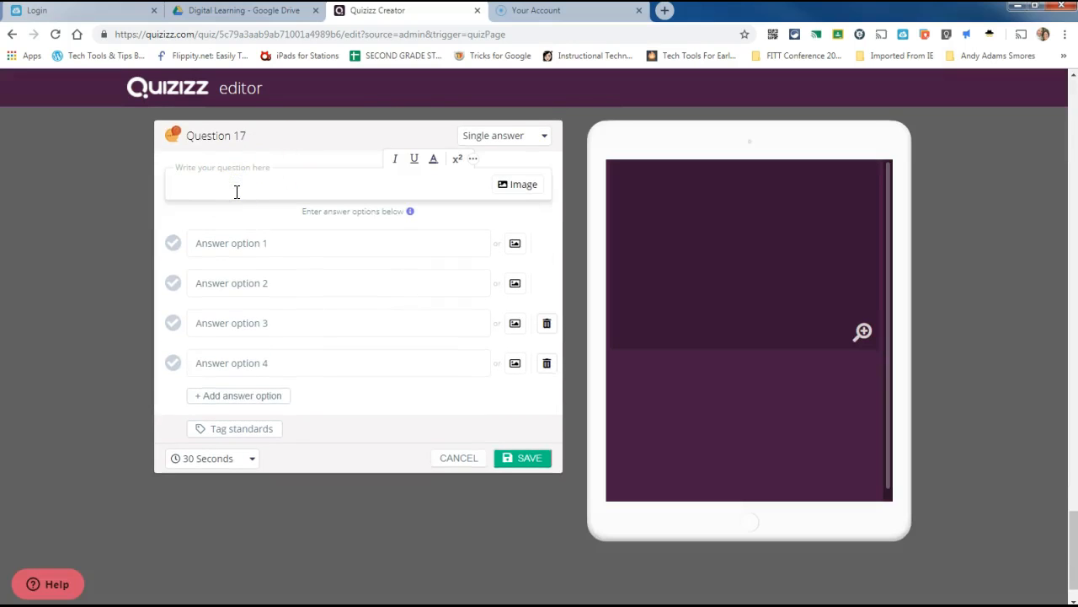
text(x + 243)
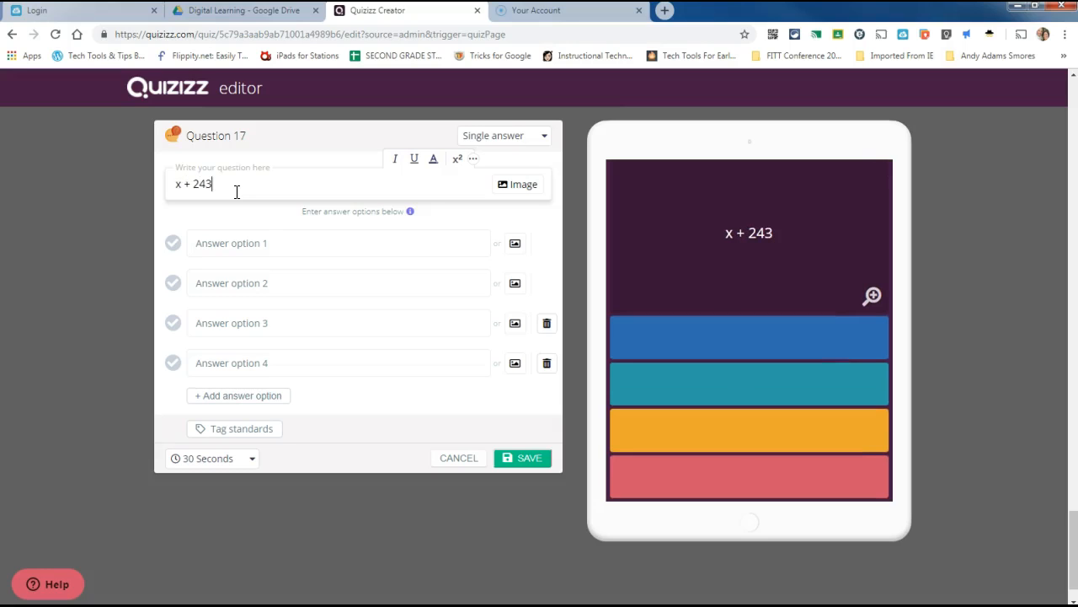
text( = 765)
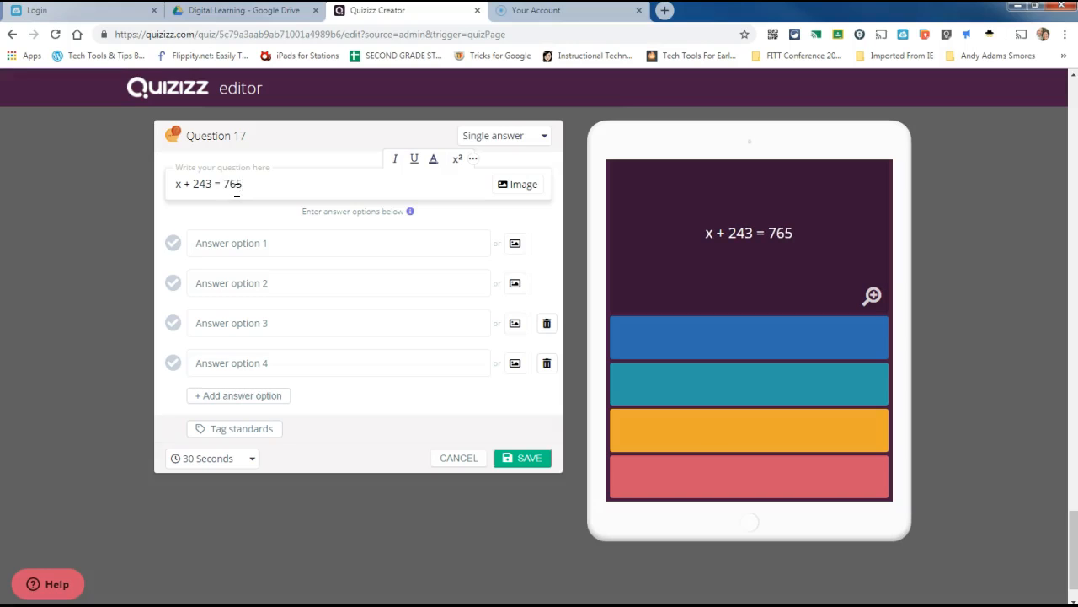
Fill in the four answer options of the new question with 522, 643, 512 and 215
click(244, 245)
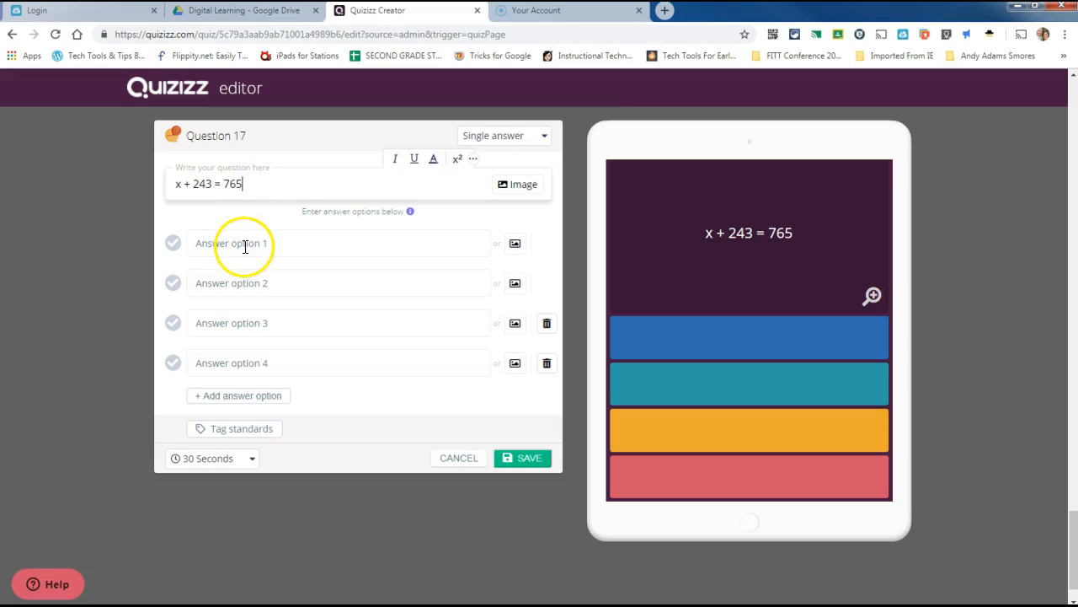
click(245, 245)
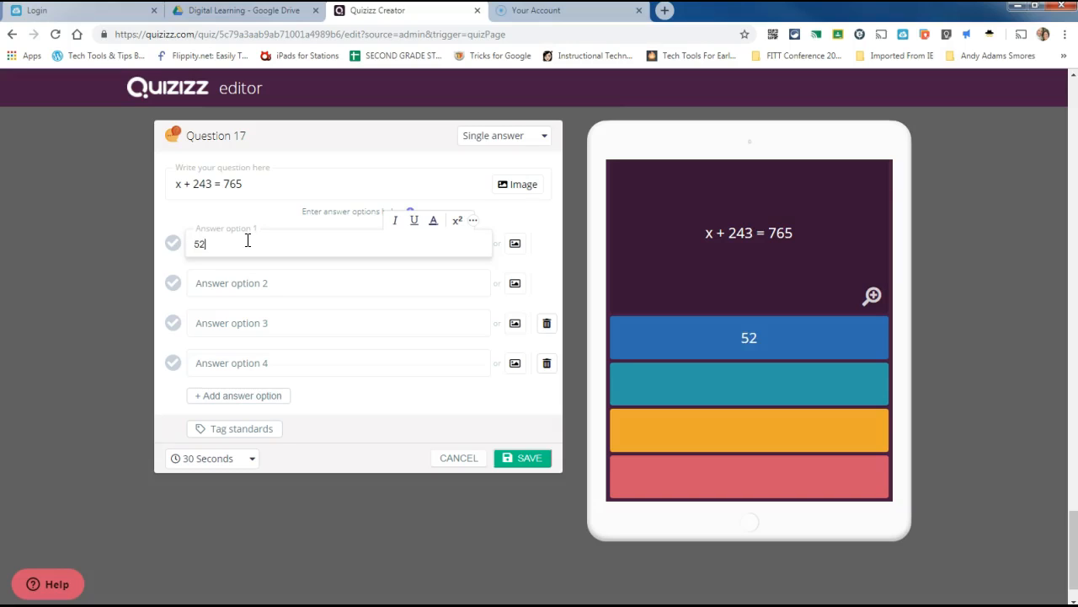
click(239, 289)
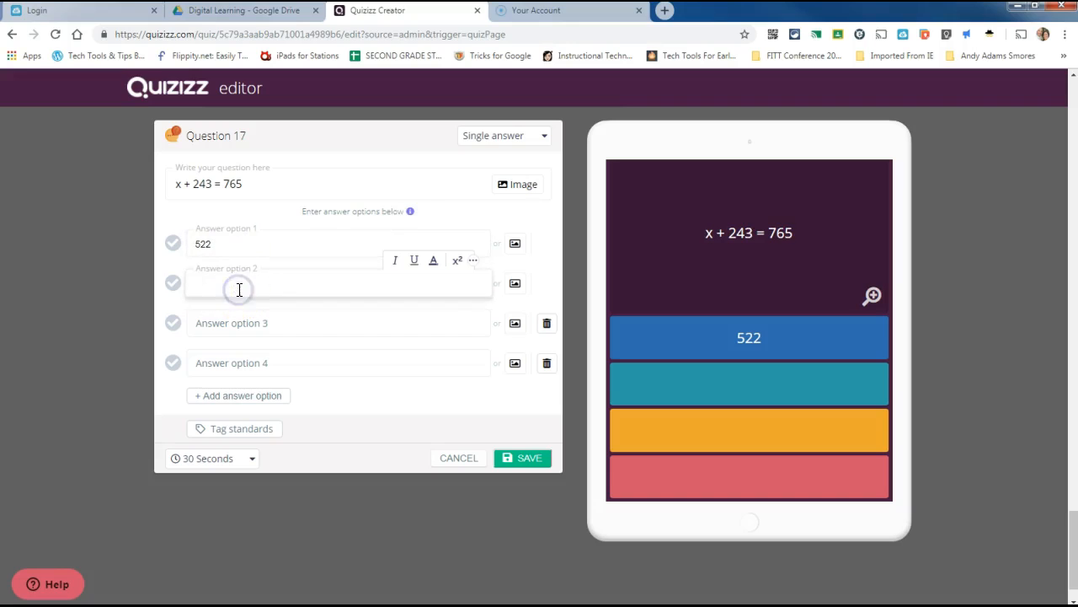
click(256, 315)
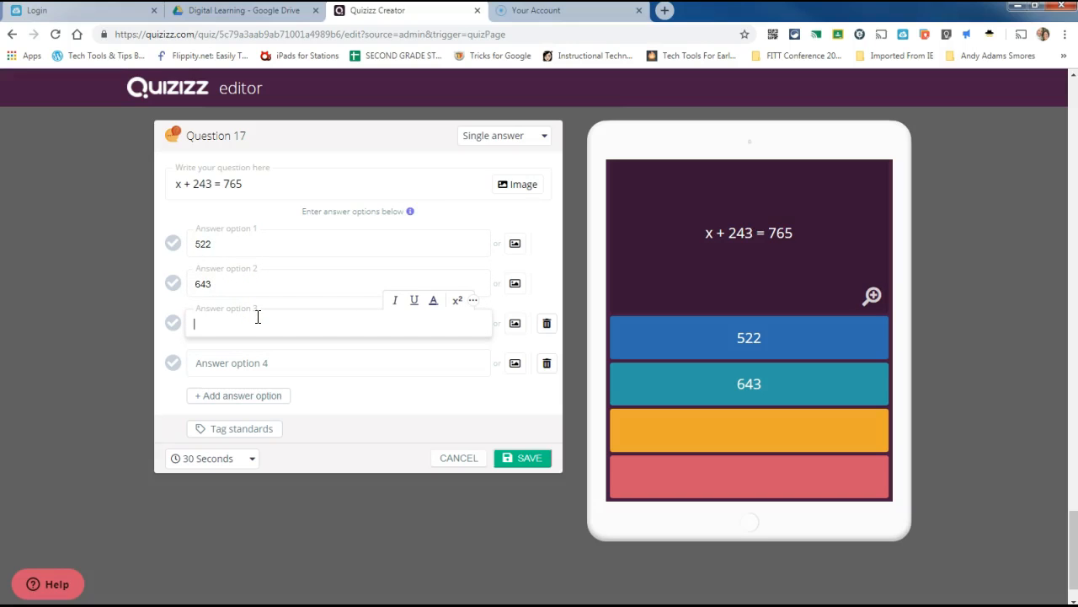
click(244, 358)
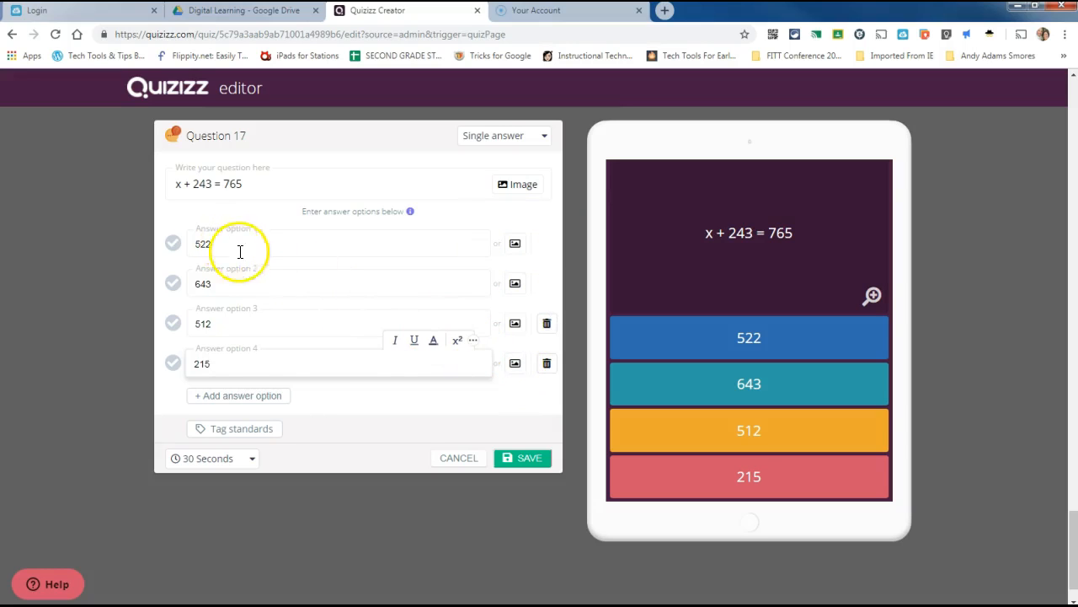
Mark 522 as the correct answer and save the question
click(173, 243)
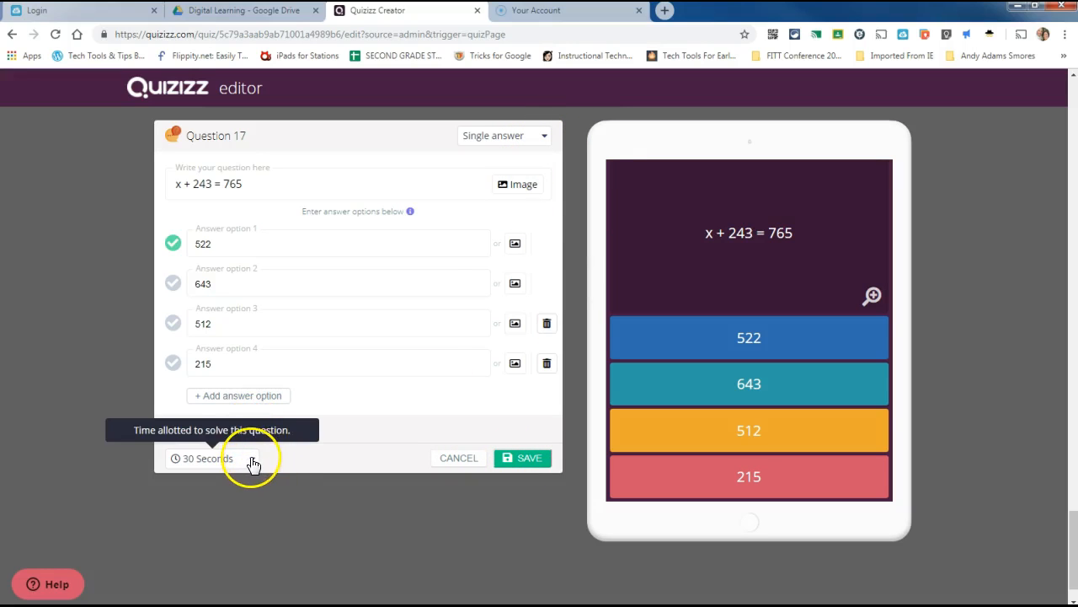
click(531, 462)
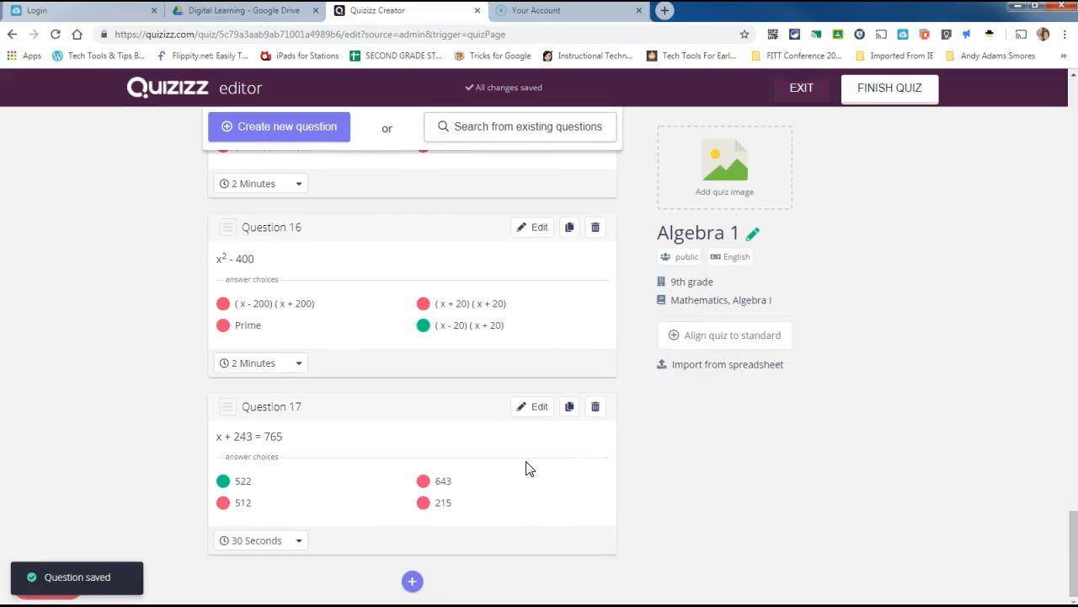
scroll(525, 466, up, 5)
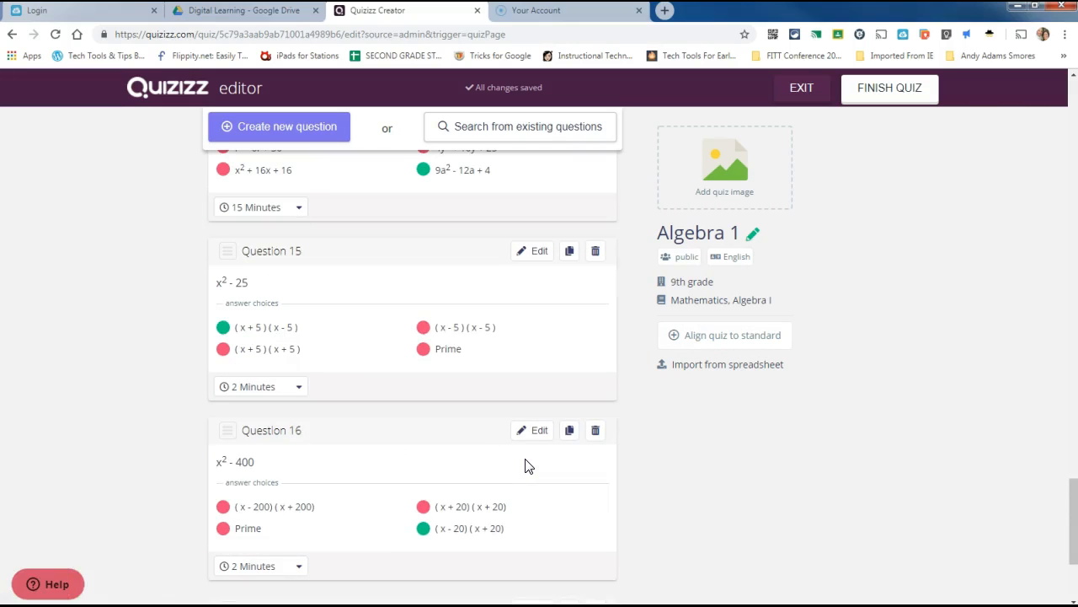
Search the existing questions for "quadratic formulas" to extend the Algebra 1 quiz
scroll(525, 463, down, 5)
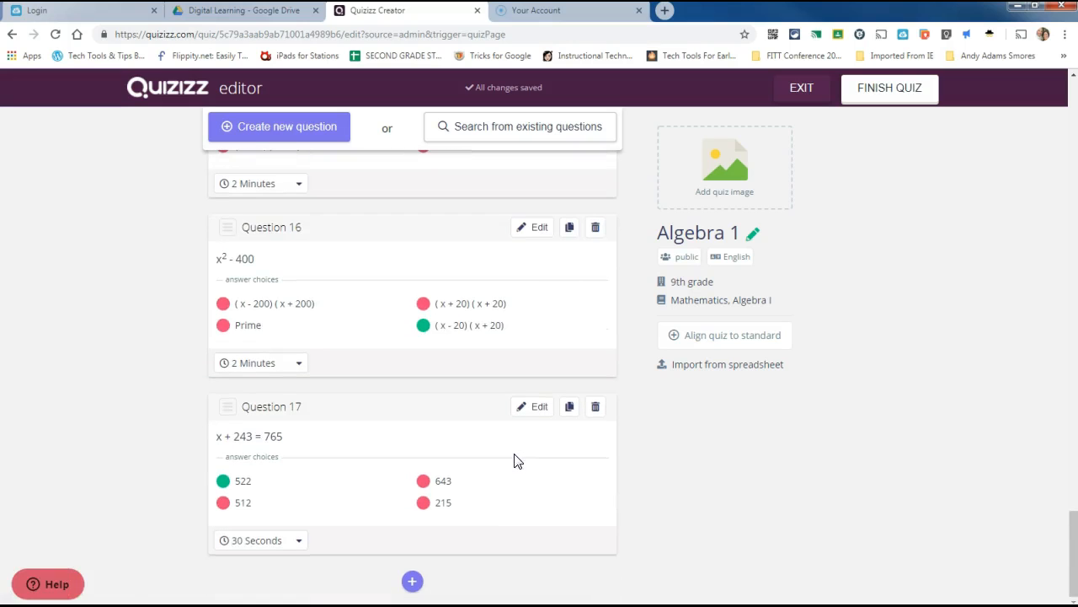
scroll(506, 465, up, 8)
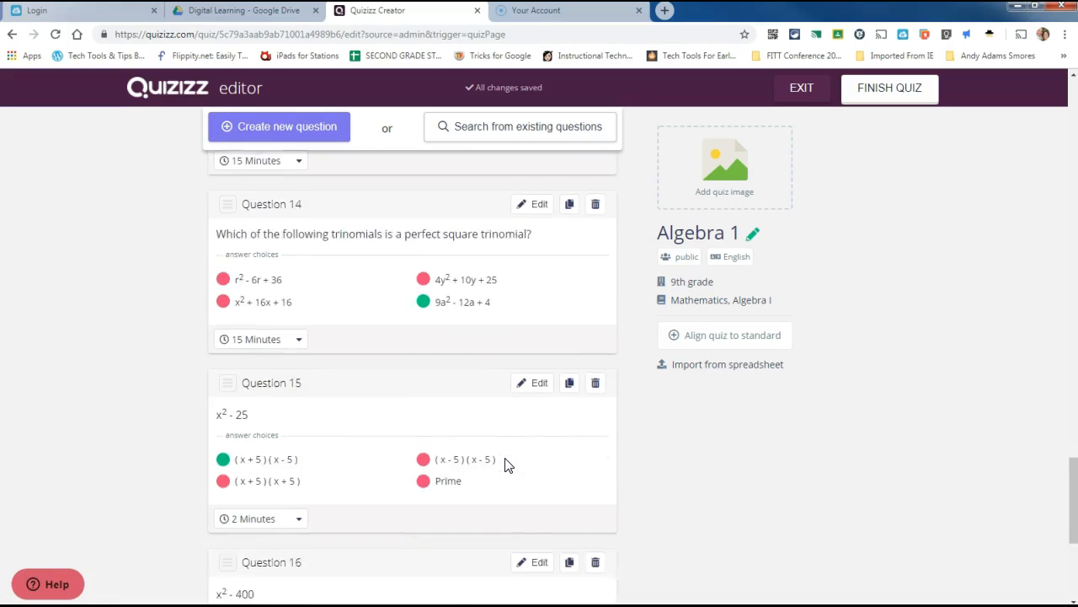
click(477, 125)
click(466, 144)
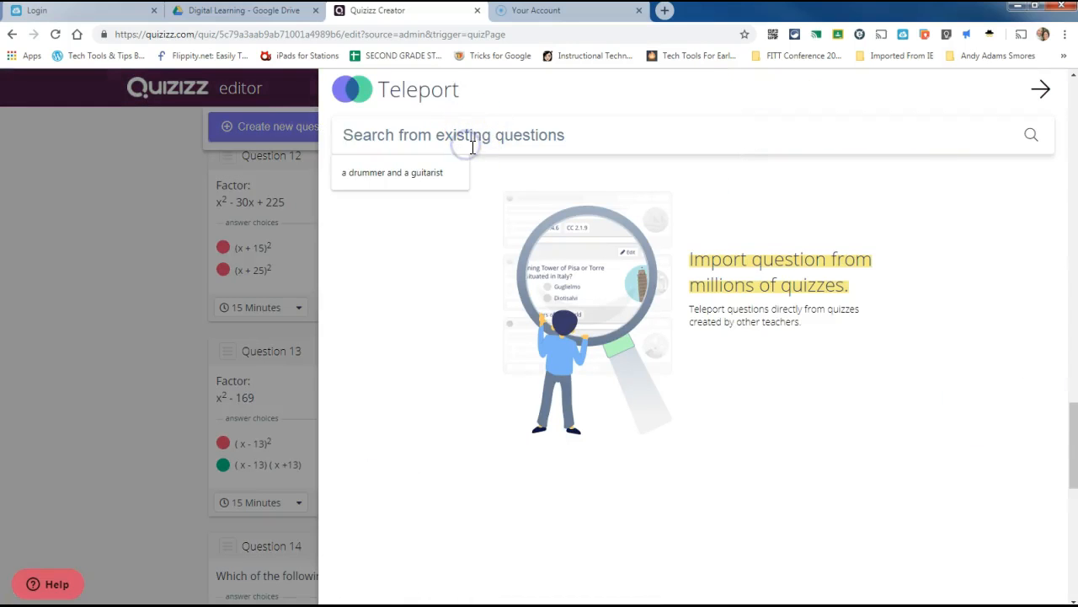
text(quadratic formulas)
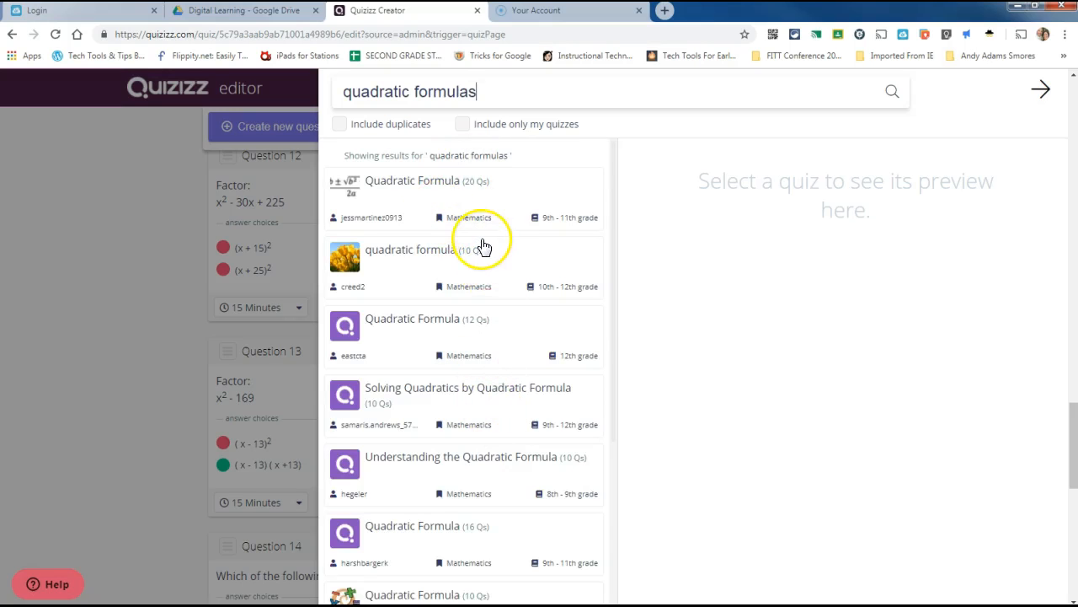
Add question 3, (-4+2i)², from the 7-question "quadratic formula" quiz and return to the quiz editor
scroll(483, 246, down, 4)
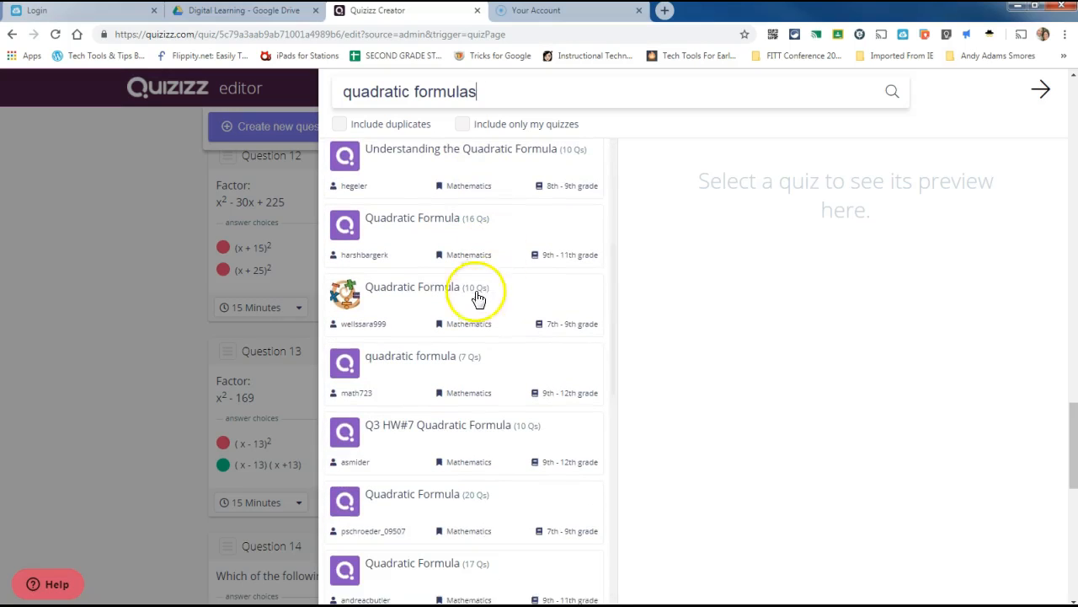
click(411, 370)
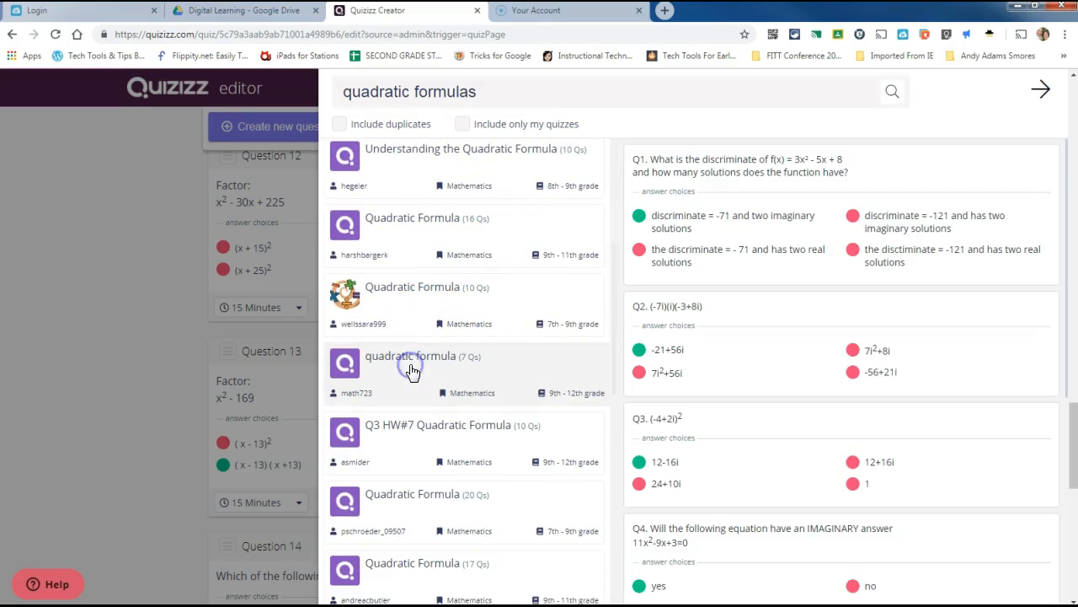
mouse_move(781, 243)
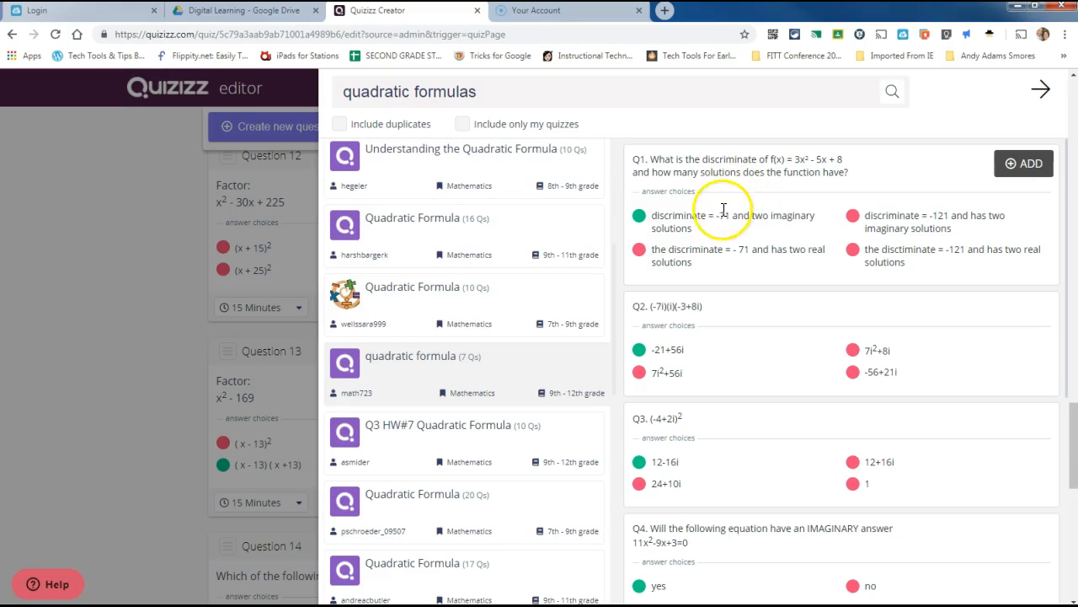
mouse_move(695, 362)
mouse_move(729, 476)
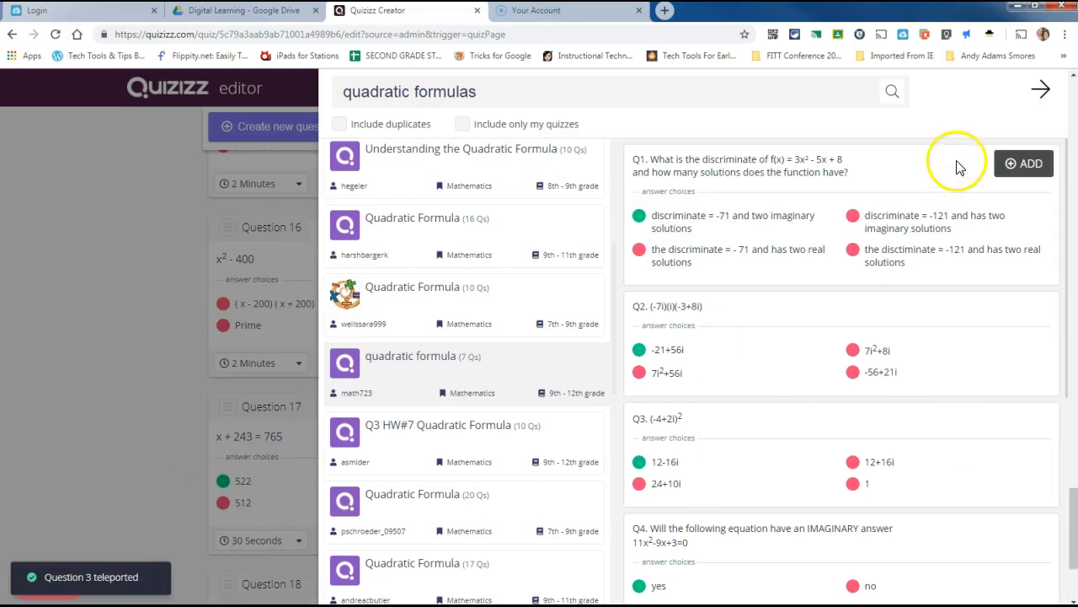
click(1041, 90)
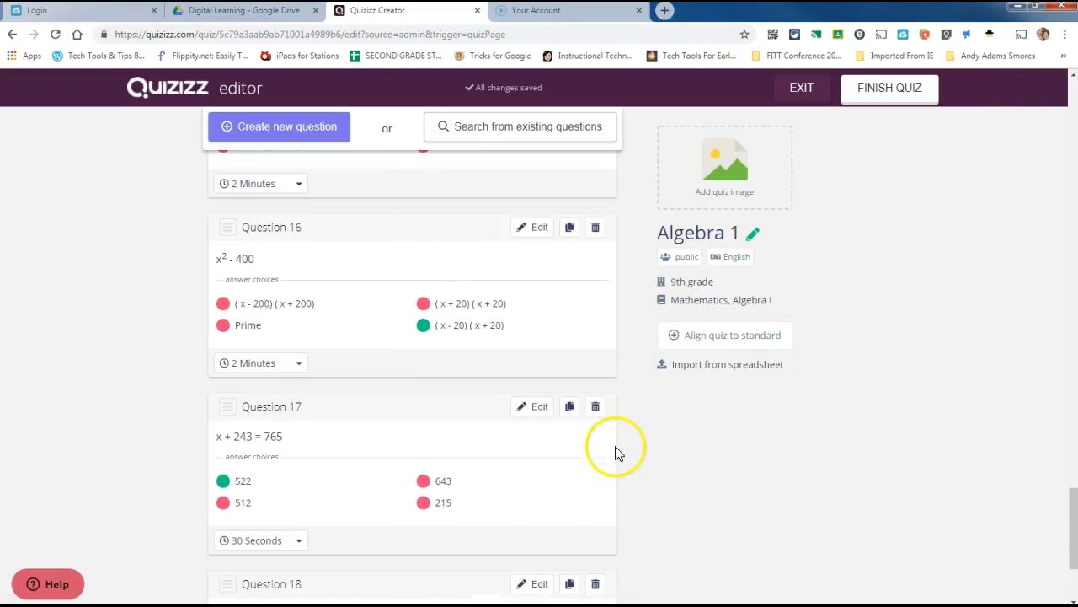
Finish the Algebra 1 quiz and open the list of own quizzes
scroll(628, 459, down, 2)
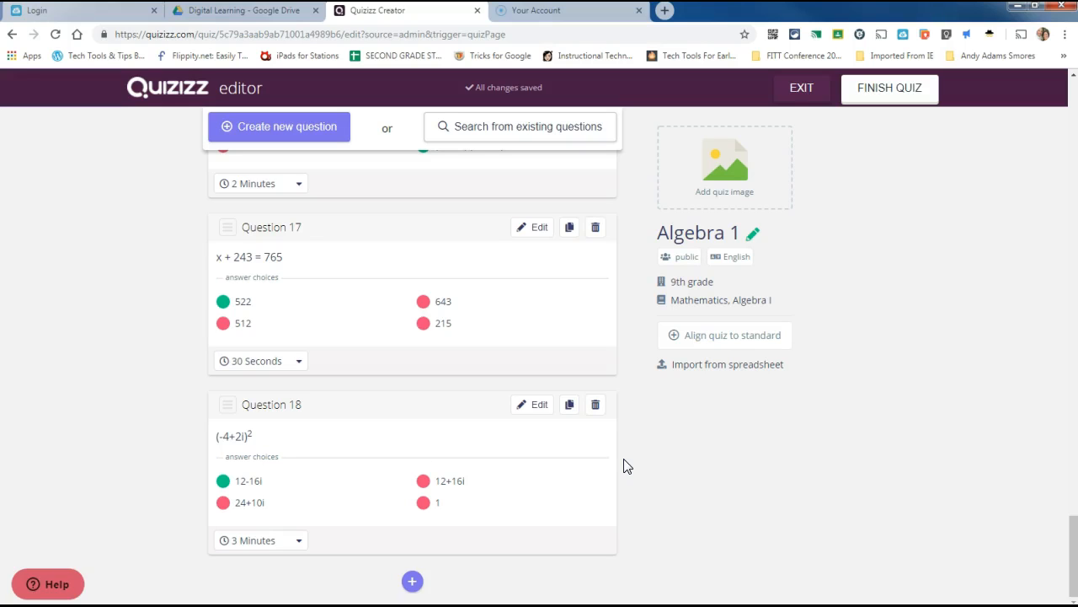
click(890, 90)
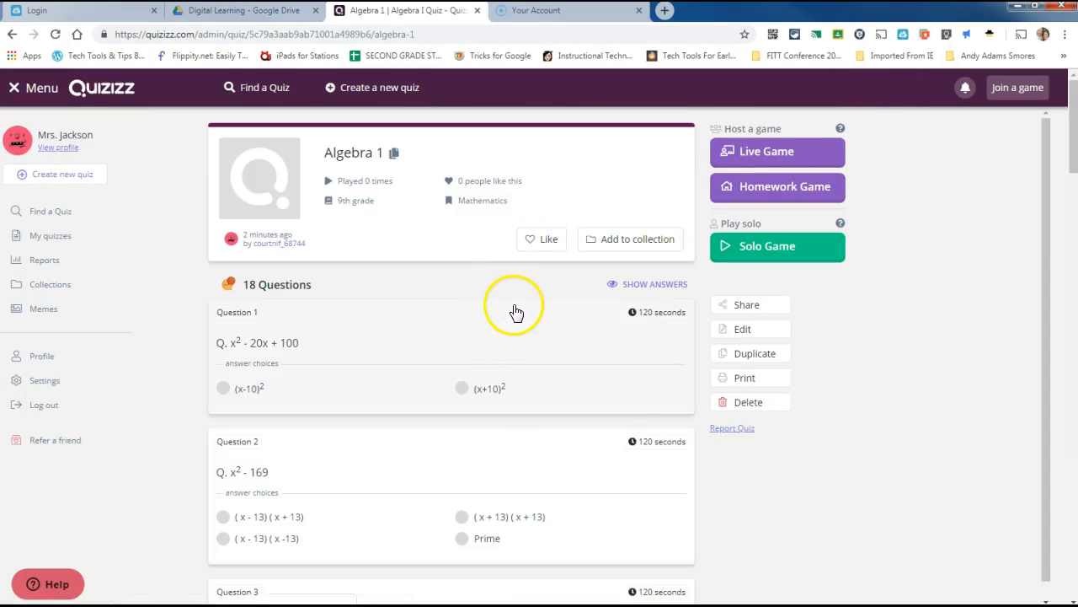
click(57, 236)
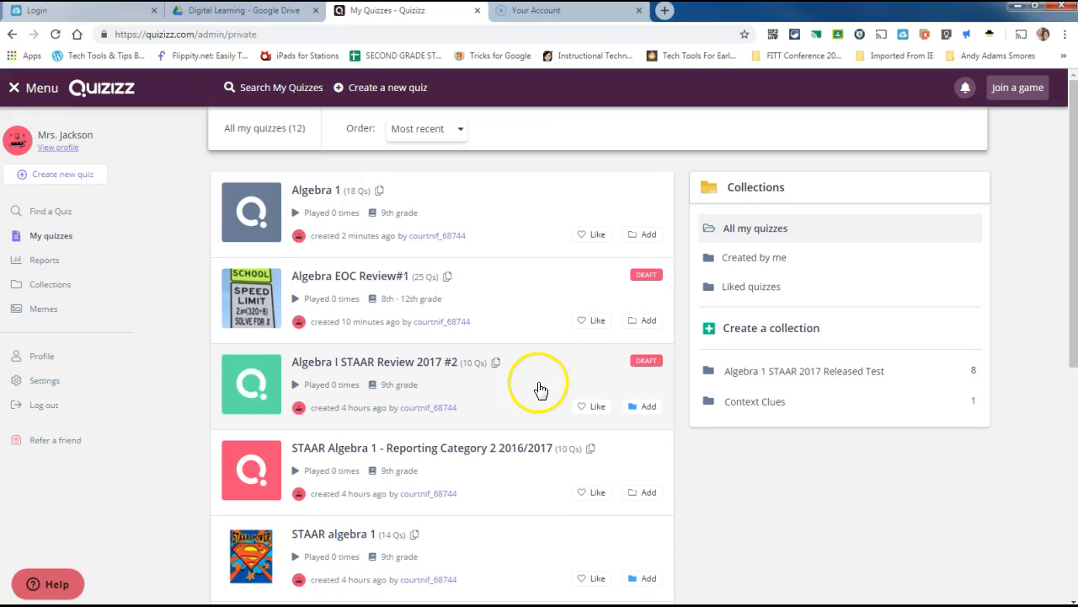
Create a new quiz named "Math" with English as its language
click(49, 175)
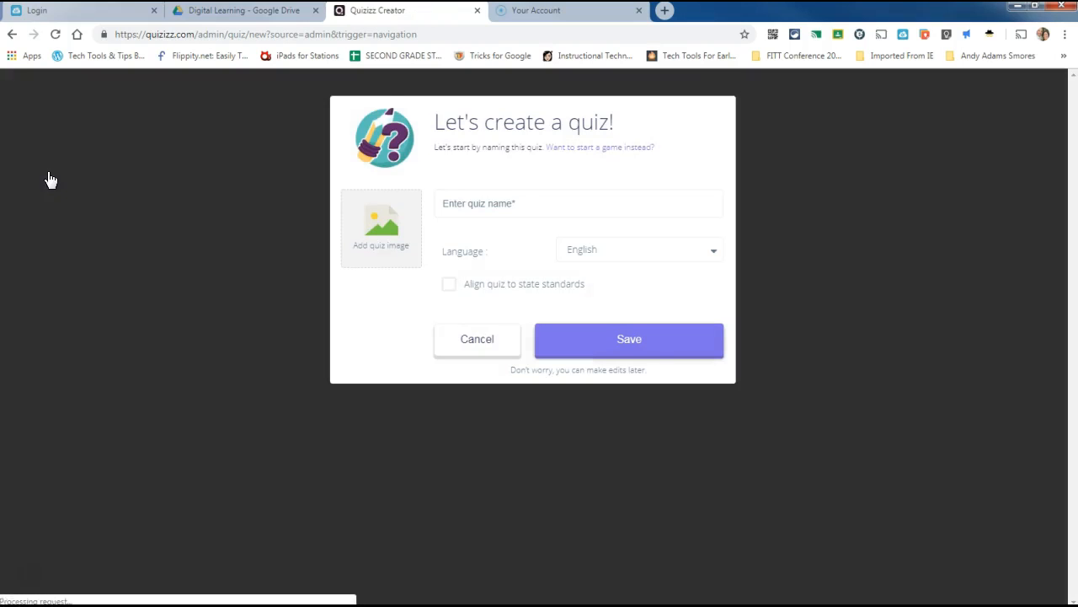
click(499, 202)
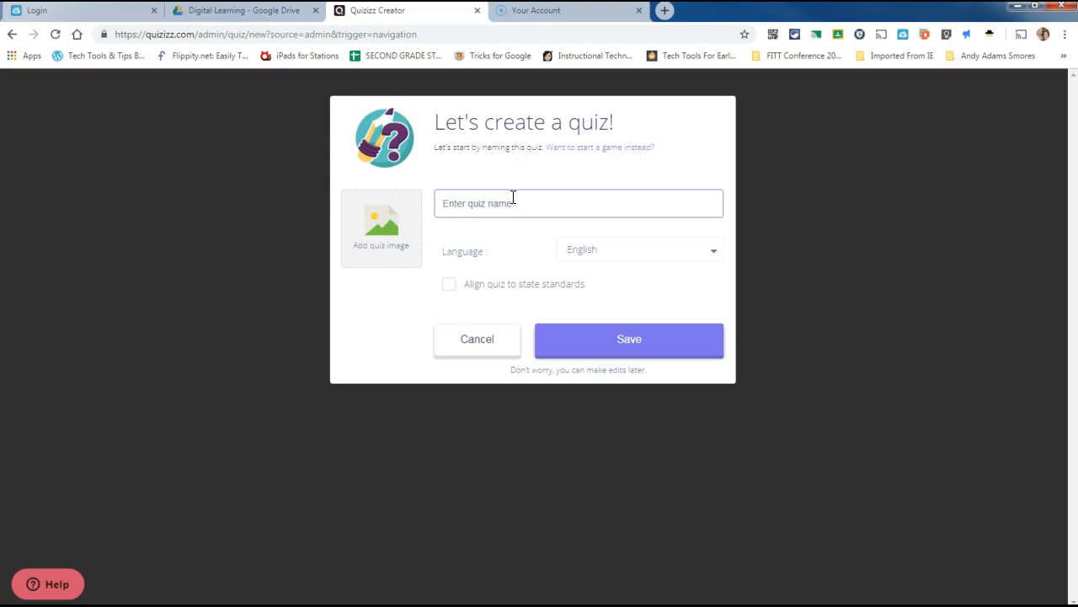
text(Math)
click(597, 352)
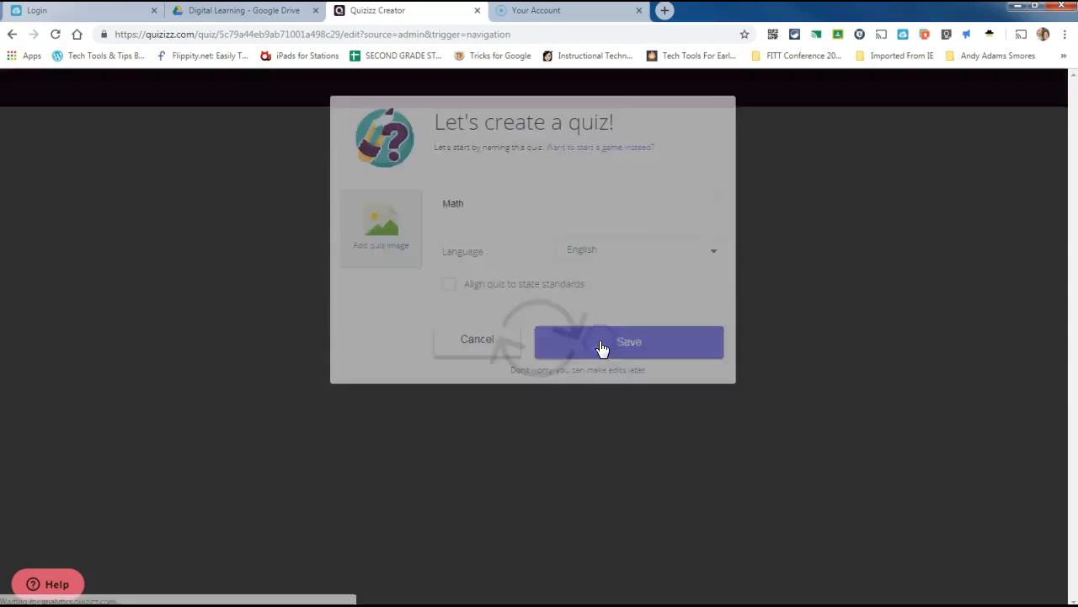
Search the existing questions for "polynomials" to fill the Math quiz
click(287, 145)
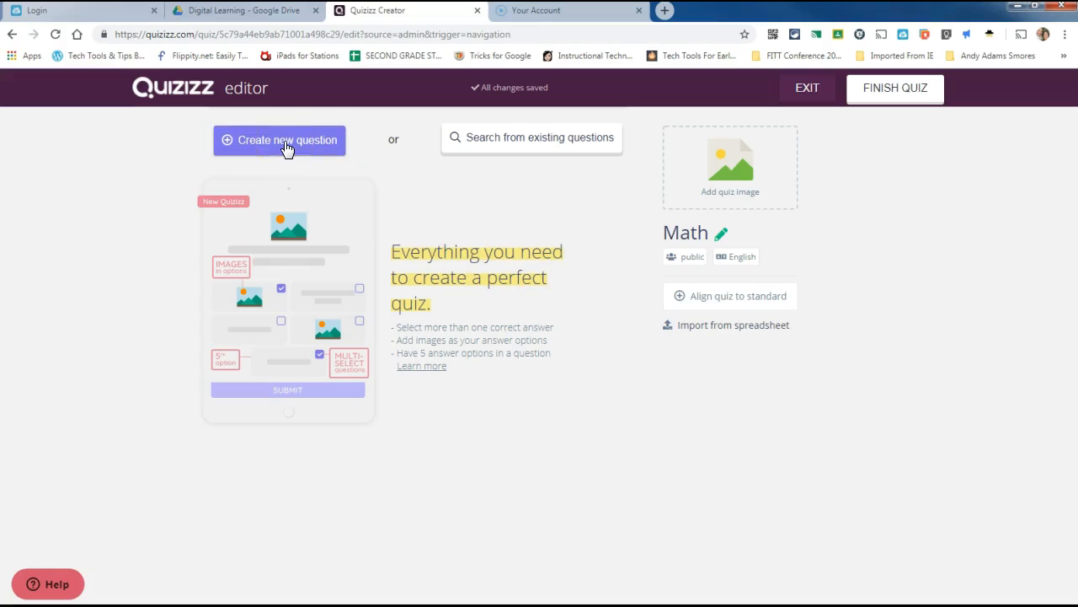
click(546, 140)
click(518, 133)
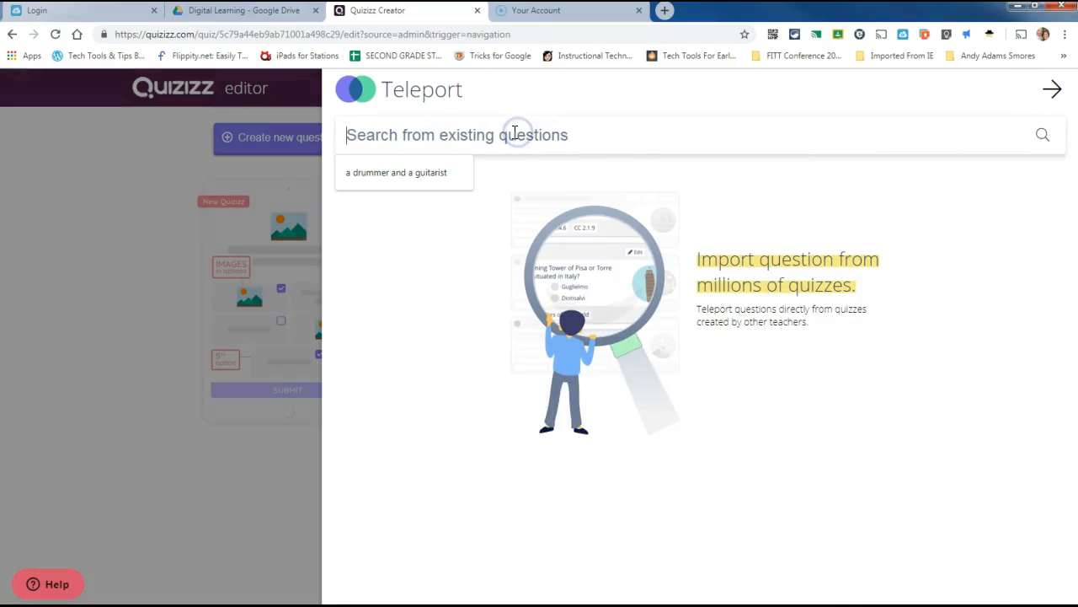
text(pol)
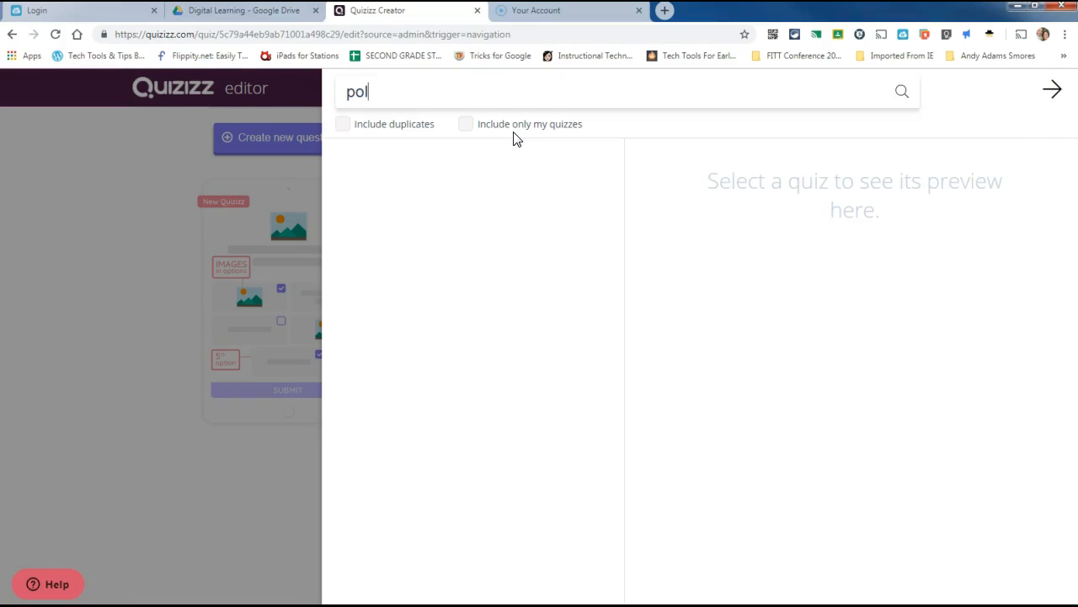
text(ynomials)
key(Return)
Add questions 1 and 4 from the 12-question "Multiplying Polynomials" quiz to the Math quiz
click(463, 193)
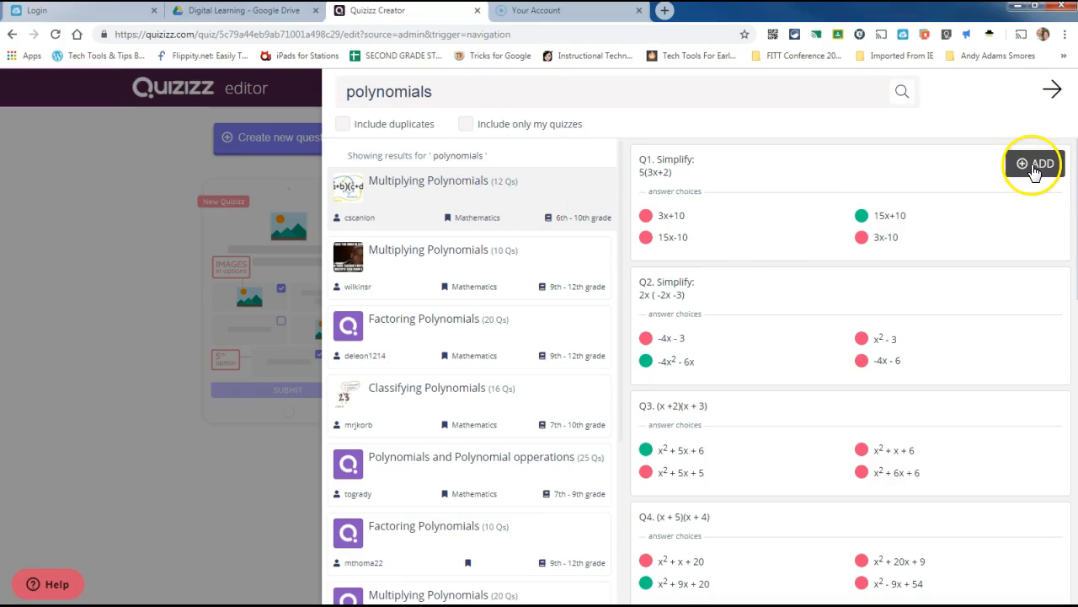
click(1035, 165)
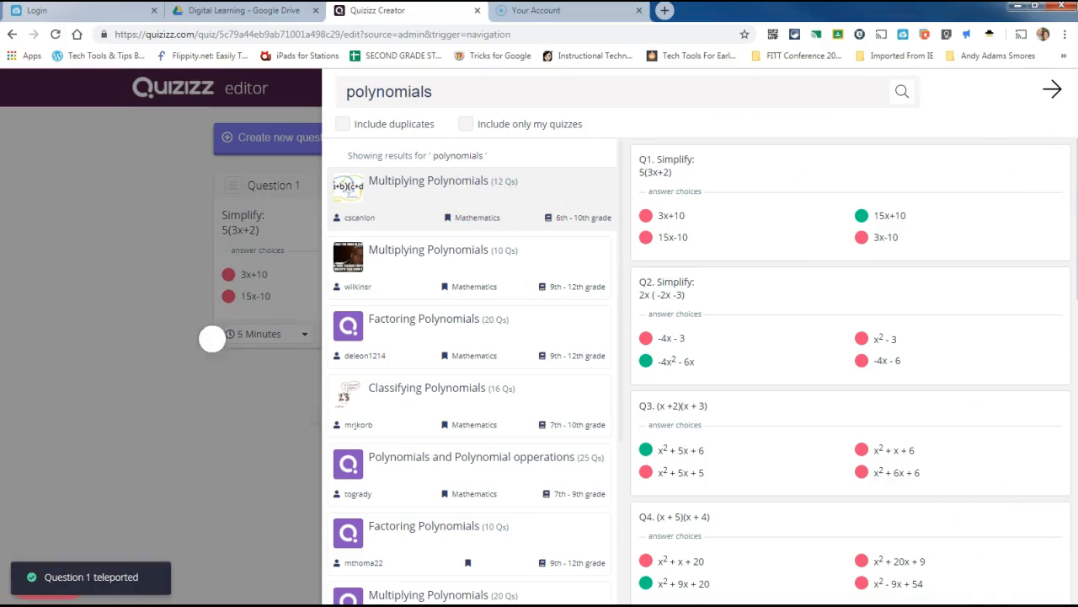
click(1032, 522)
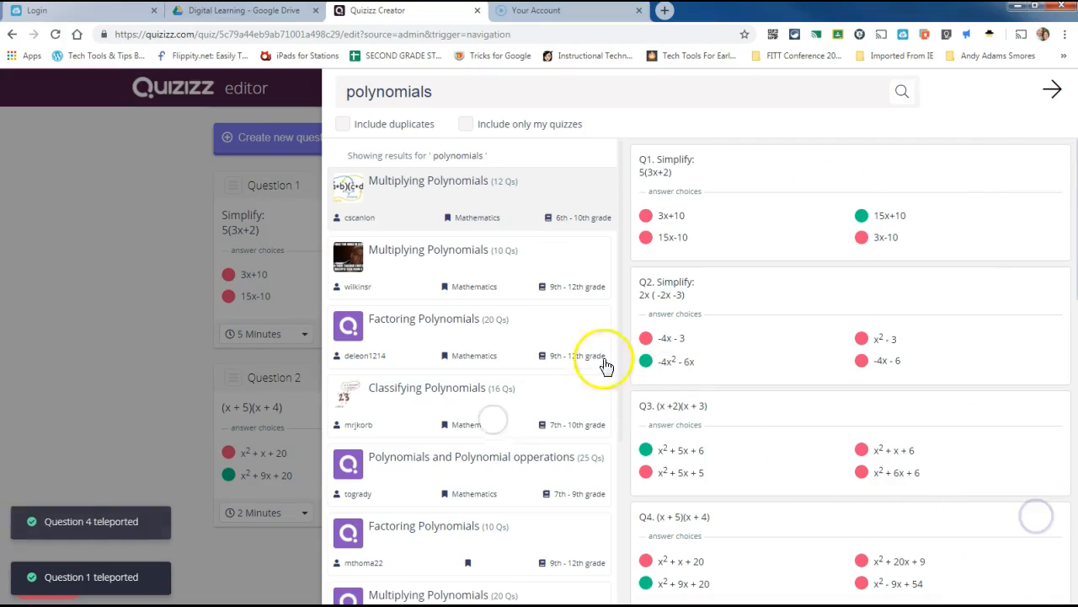
Add questions 1 and 4 from the 20-question "Factoring Polynomials" quiz to the Math quiz
click(484, 336)
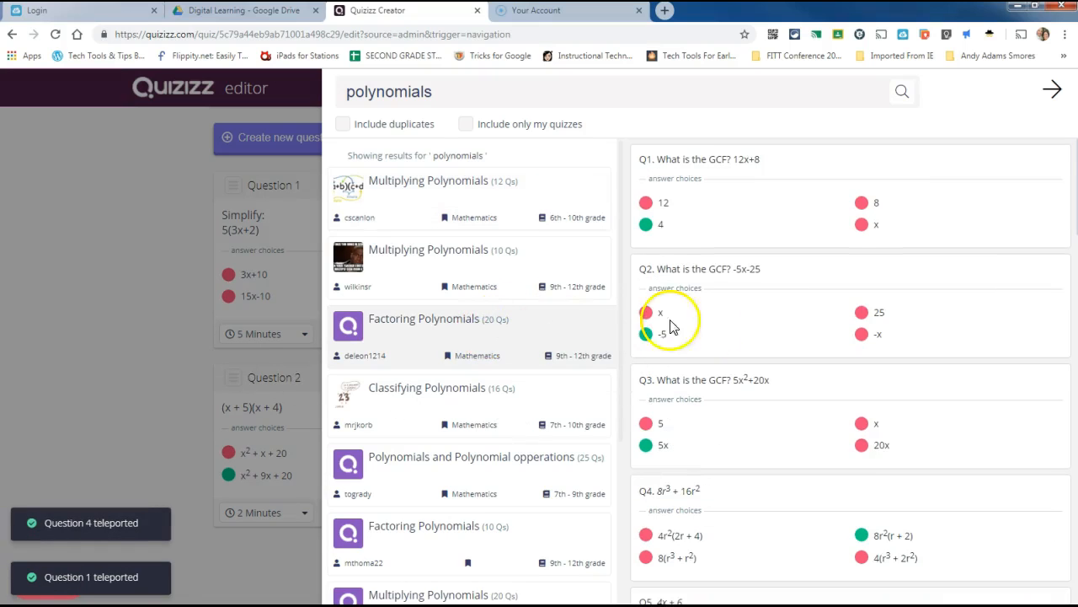
click(1034, 165)
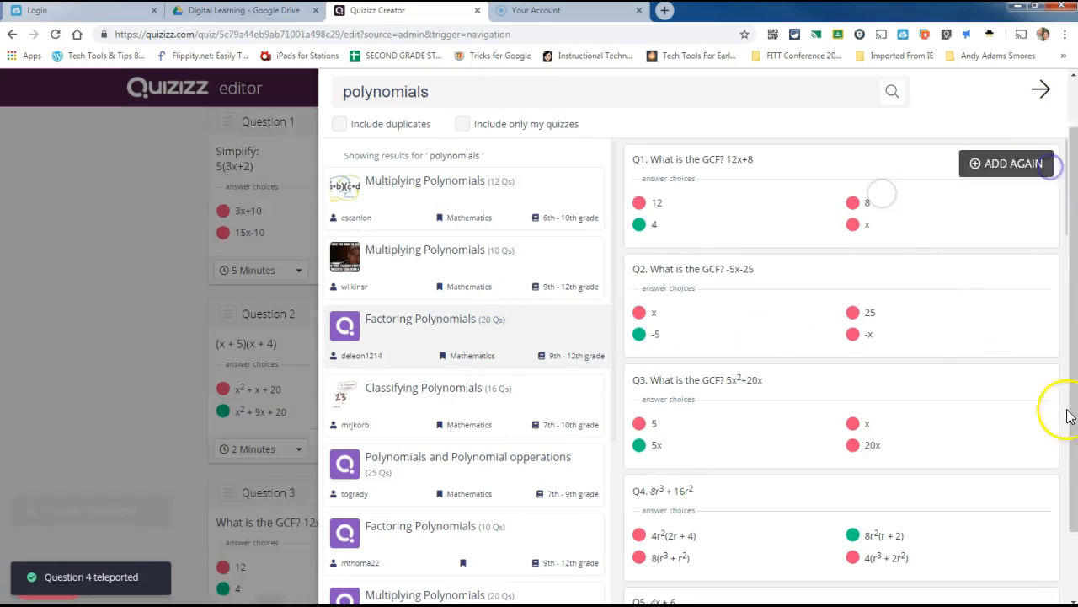
click(1033, 496)
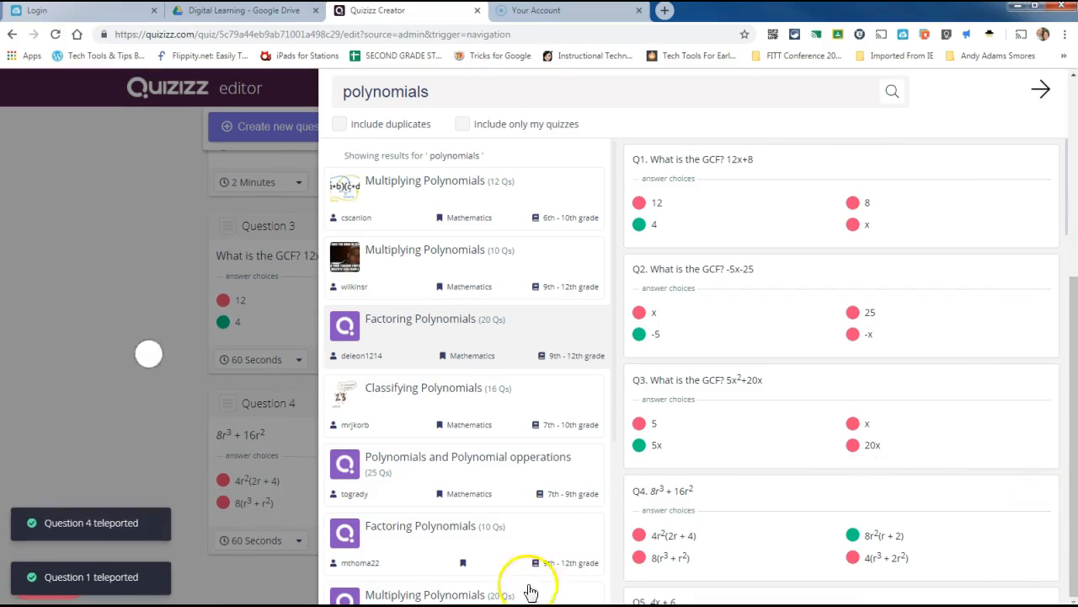
Add questions 1 and 2 from the second "Adding and Subtracting Polynomials" quiz, and return to the editor to review the Math quiz's questions
scroll(488, 524, down, 5)
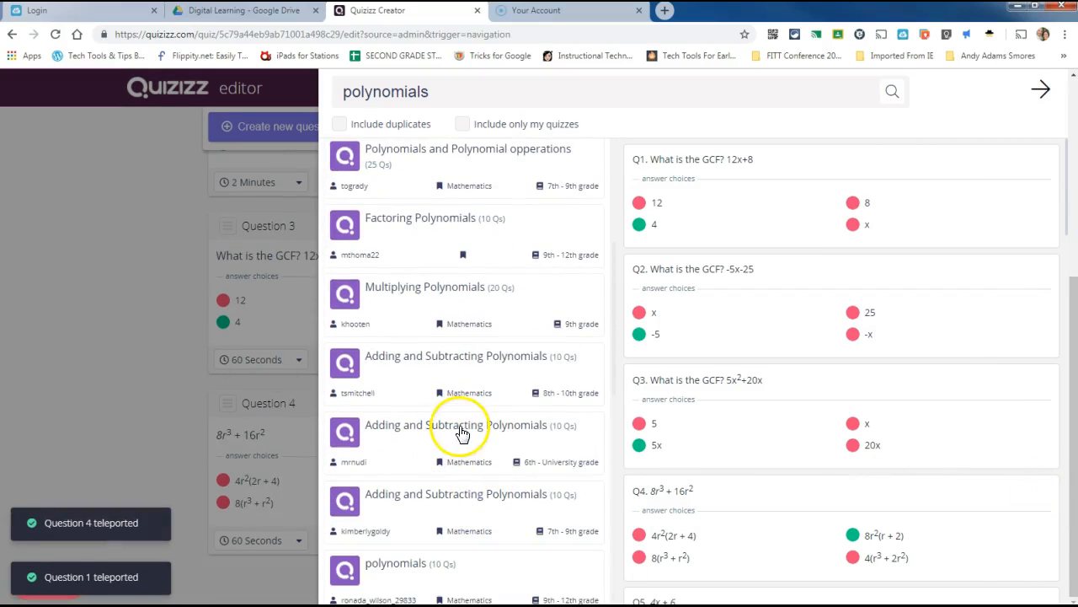
click(461, 432)
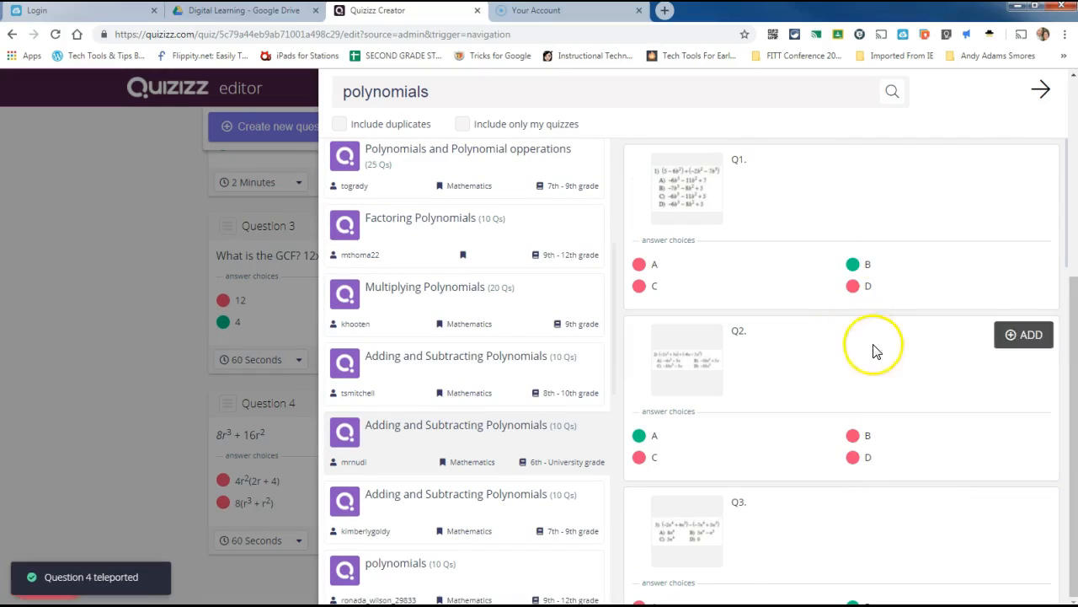
click(1034, 165)
click(1032, 341)
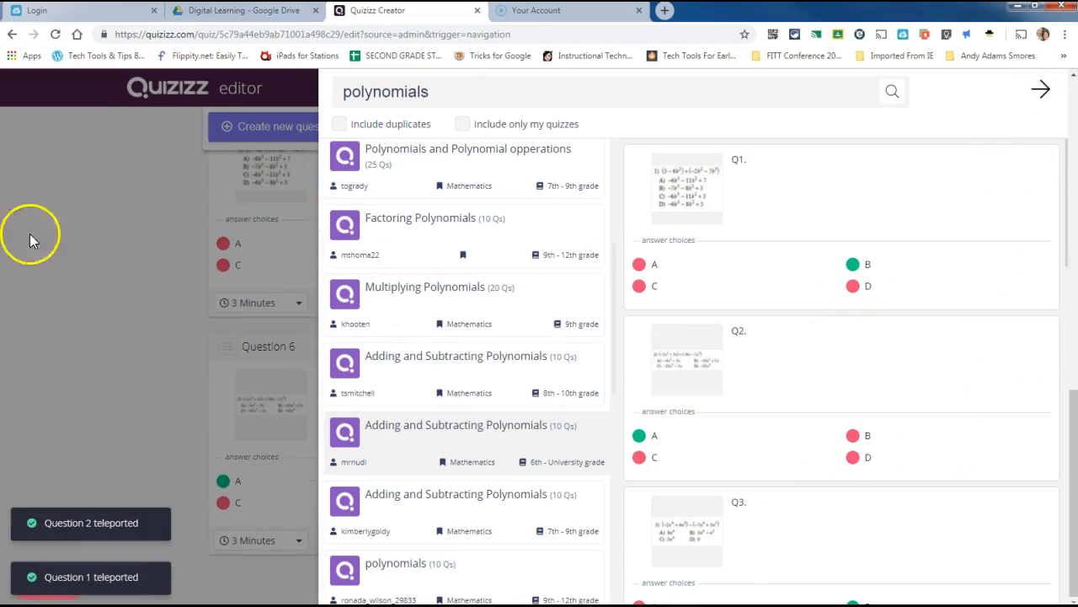
click(60, 315)
scroll(396, 429, up, 6)
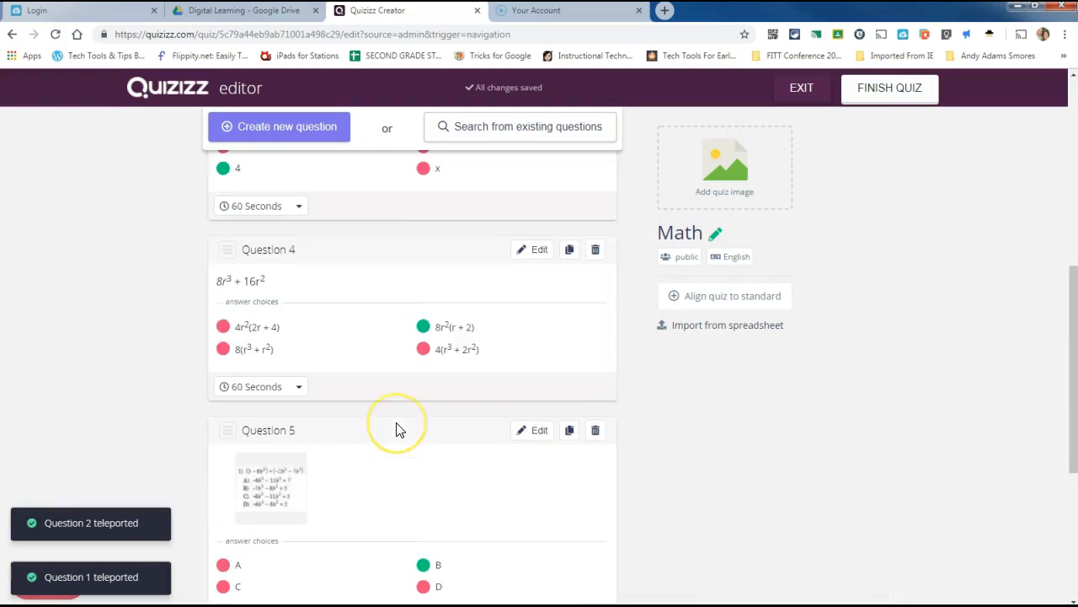
scroll(399, 430, up, 3)
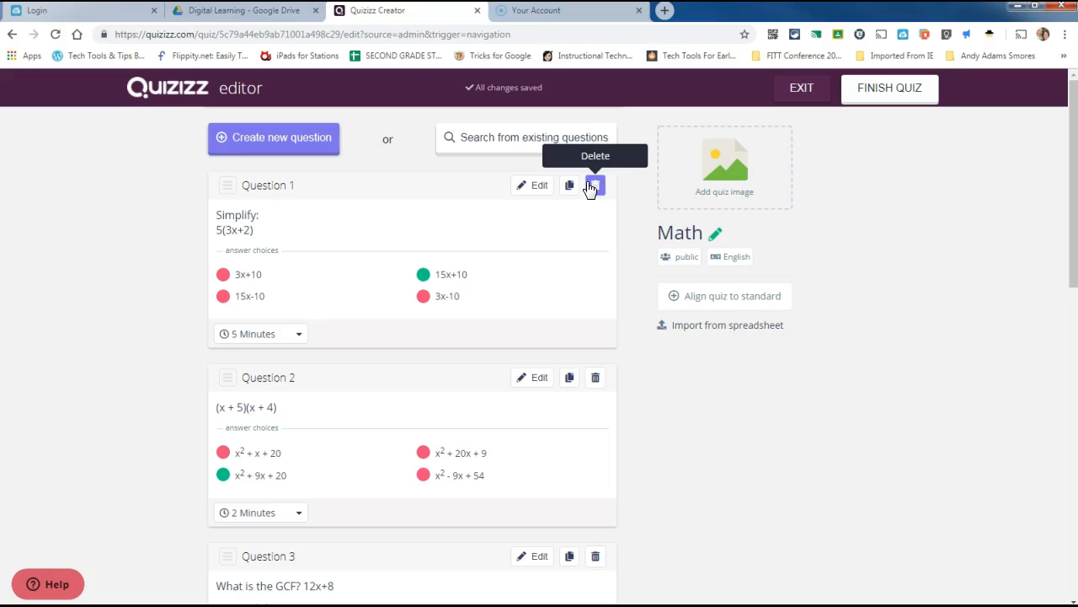
Finish editing the Math quiz and set its grade range from 8th to 12th in the quiz details
click(906, 96)
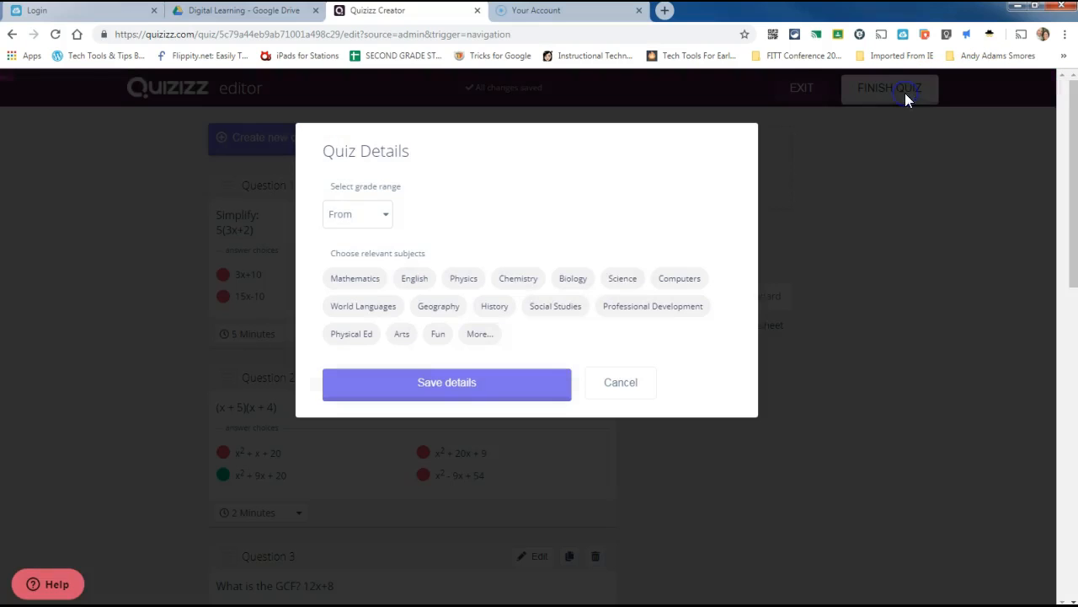
click(381, 215)
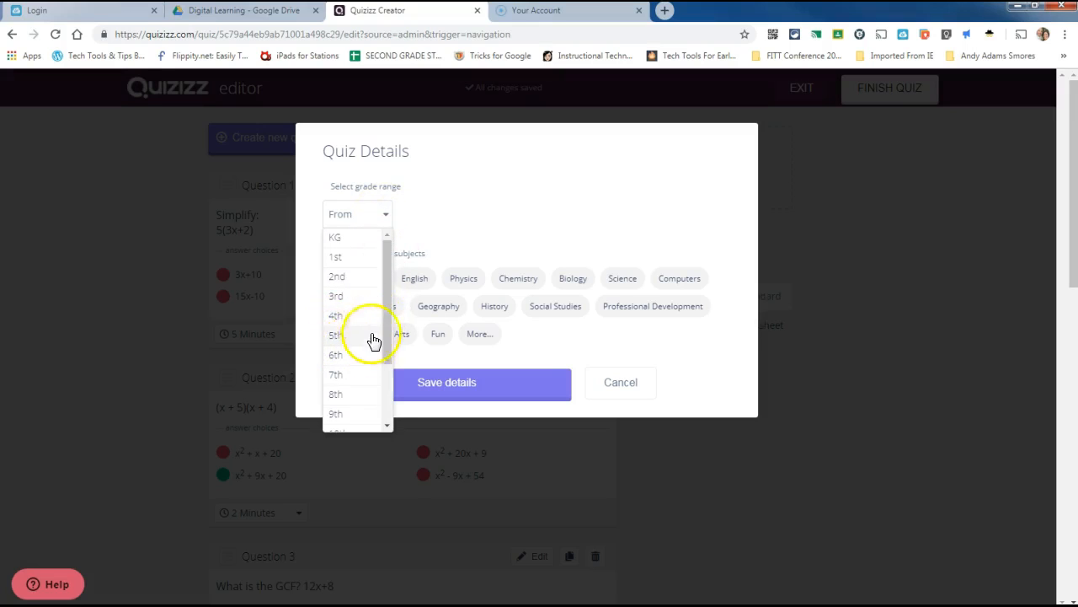
click(344, 398)
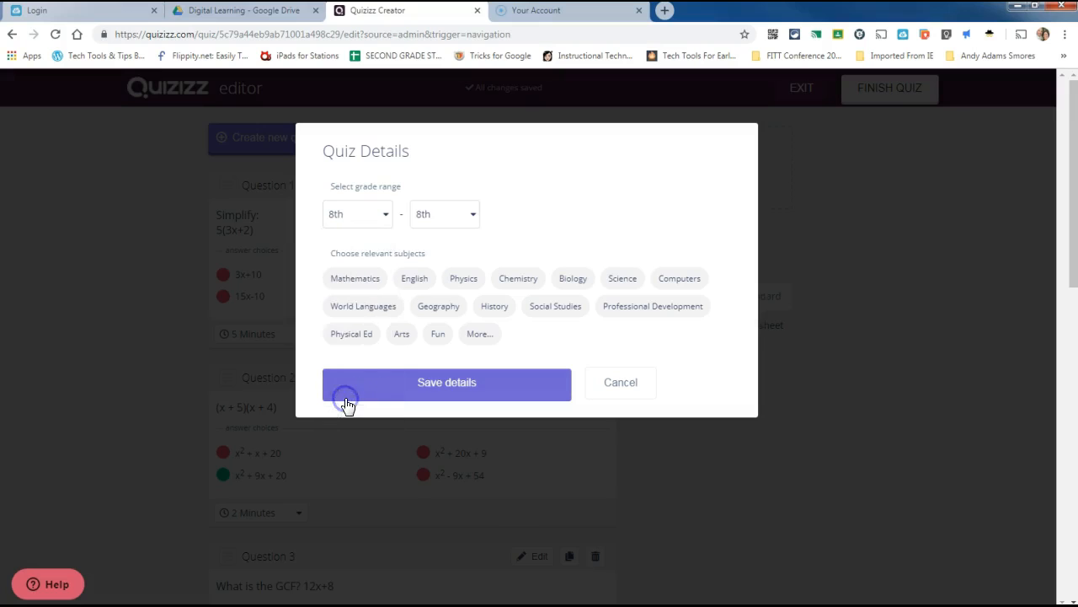
click(474, 215)
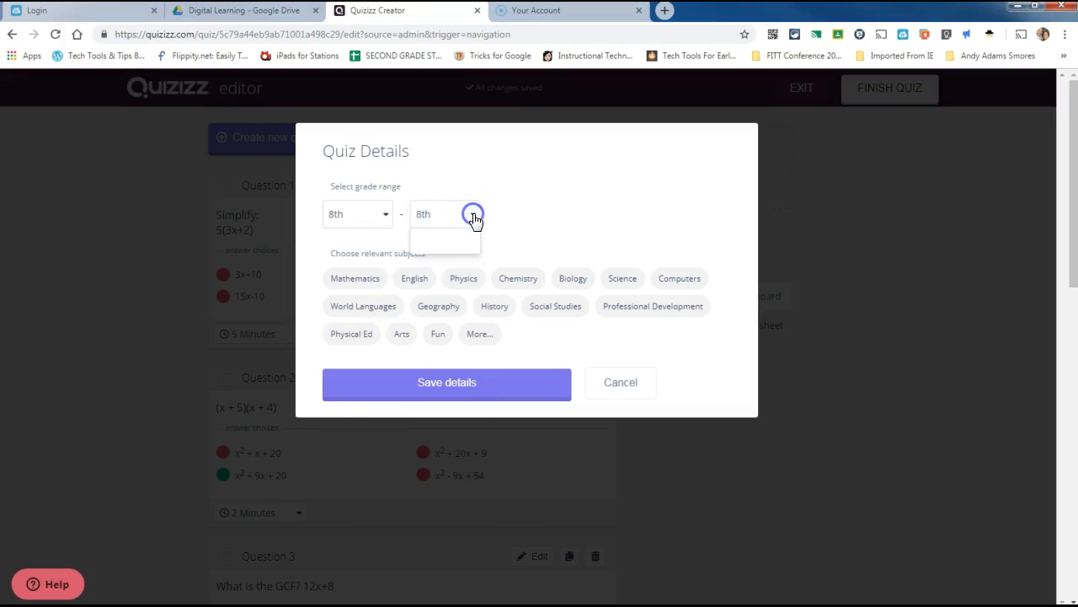
click(481, 342)
click(474, 216)
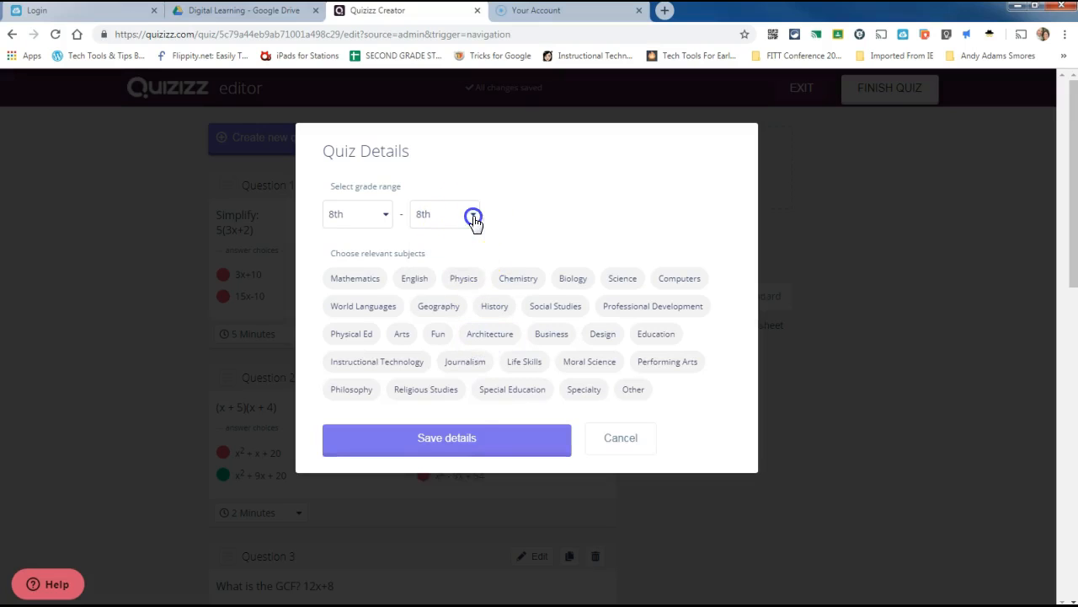
drag(477, 251, 479, 374)
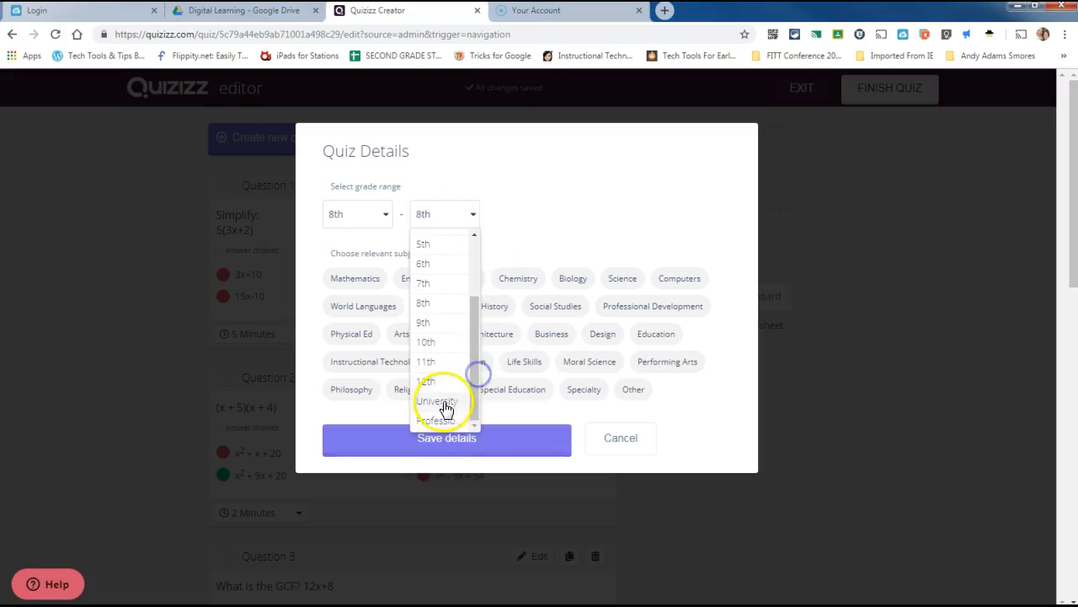
click(436, 384)
Assign the Mathematics subject and the Algebra I topic to the Math quiz and save its details
click(358, 274)
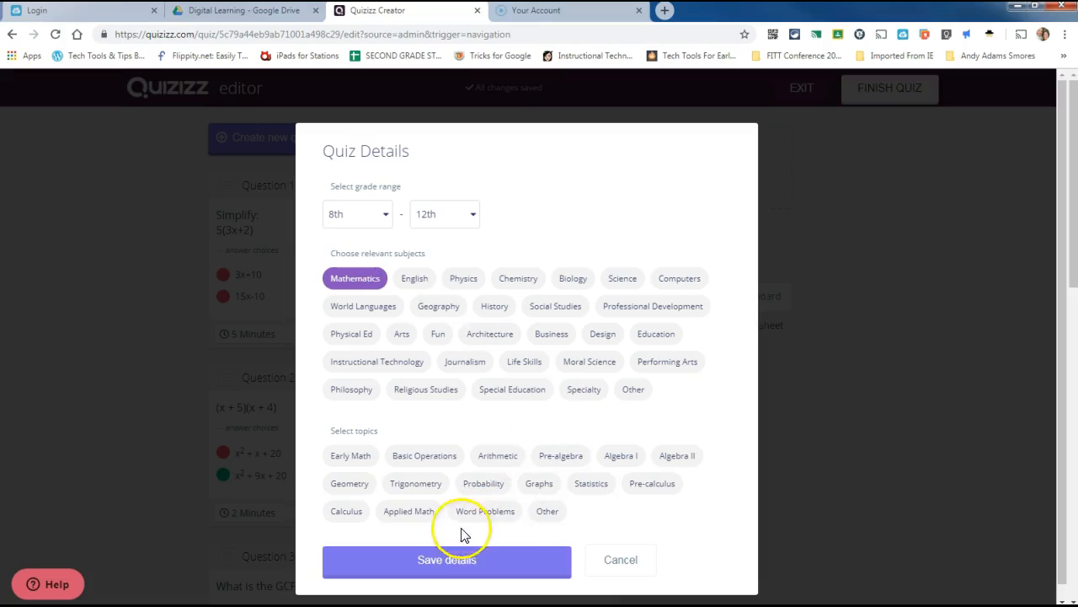
click(444, 566)
click(417, 469)
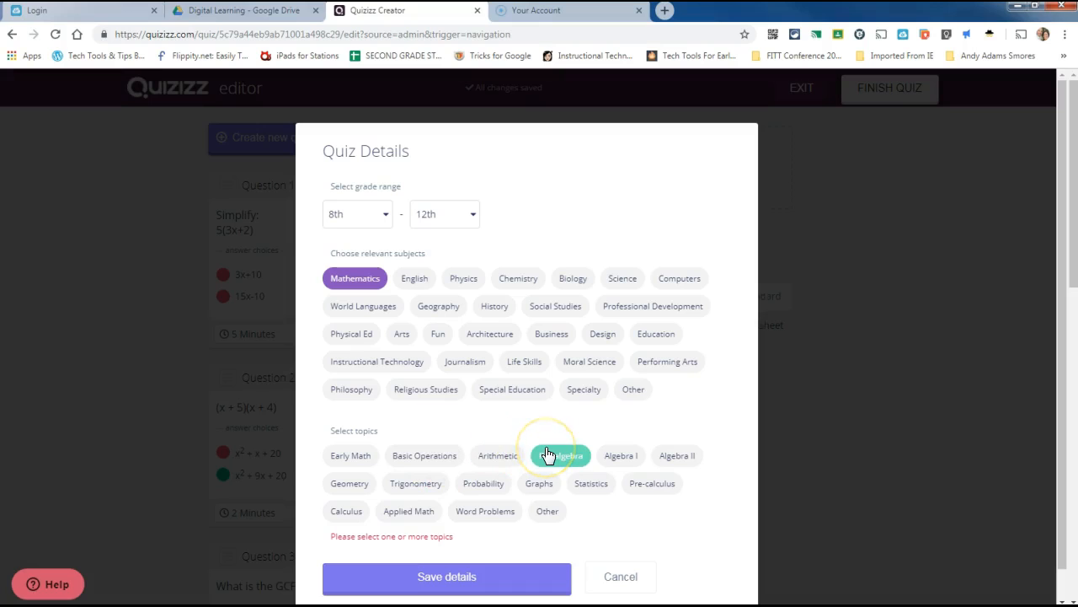
click(627, 459)
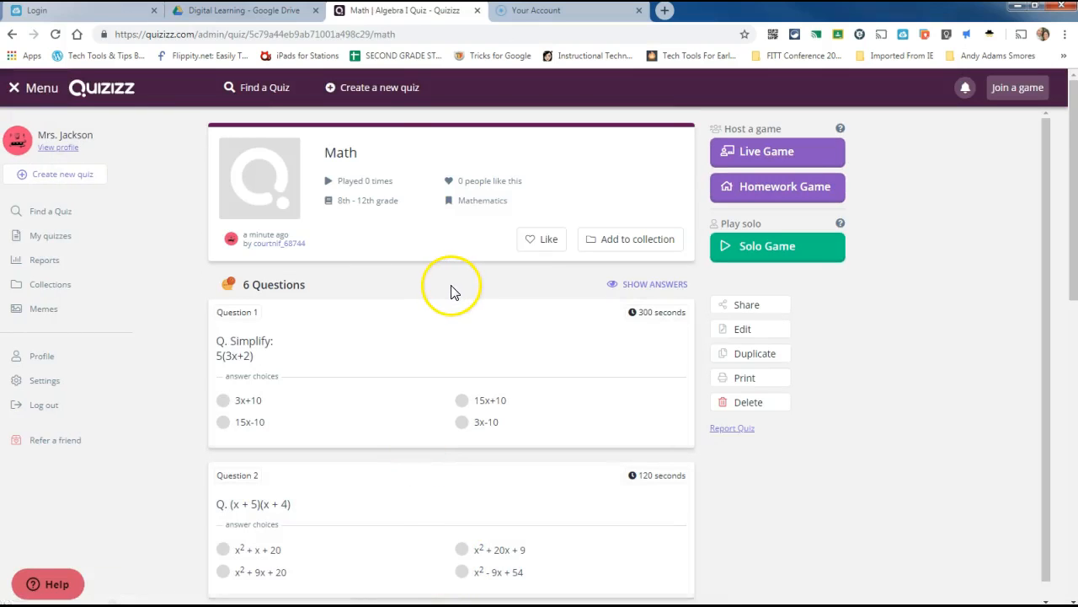
Look over the finished Math quiz, then check the list of own quizzes and the Context Clues collection
scroll(450, 289, down, 5)
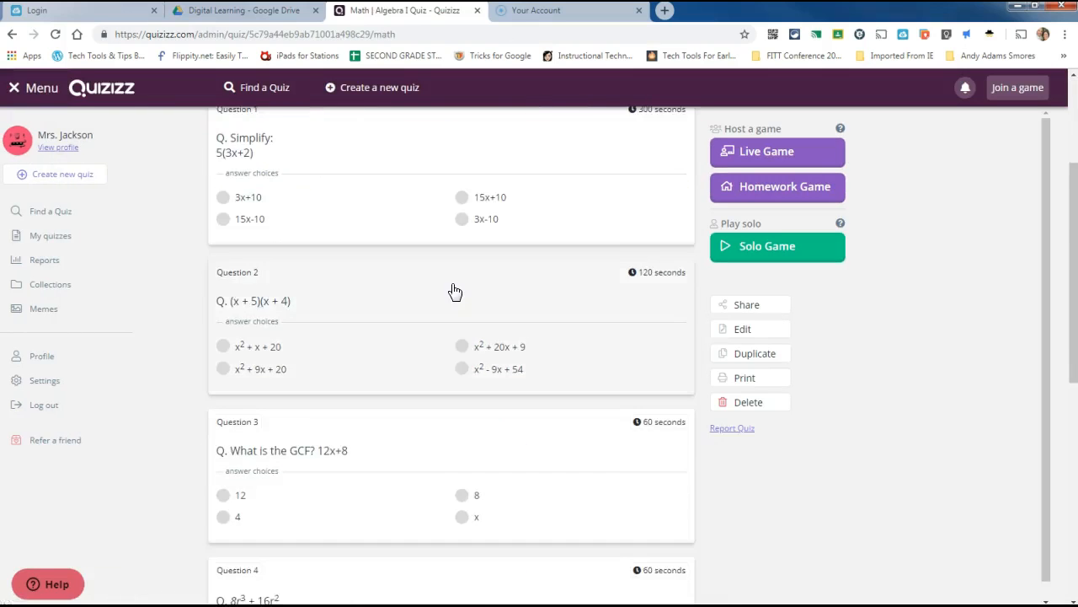
scroll(445, 292, up, 5)
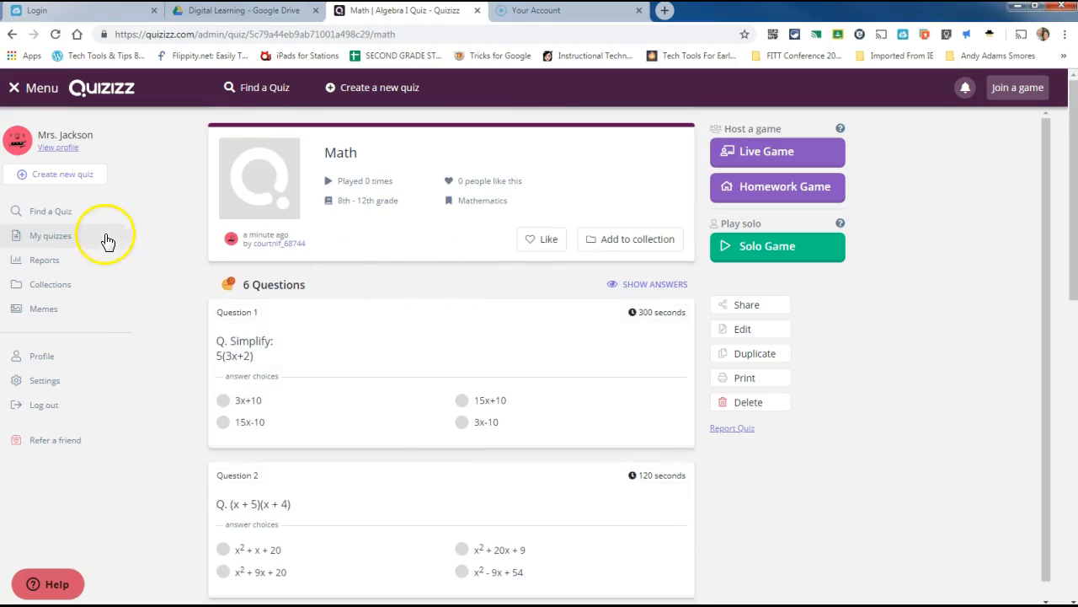
click(64, 241)
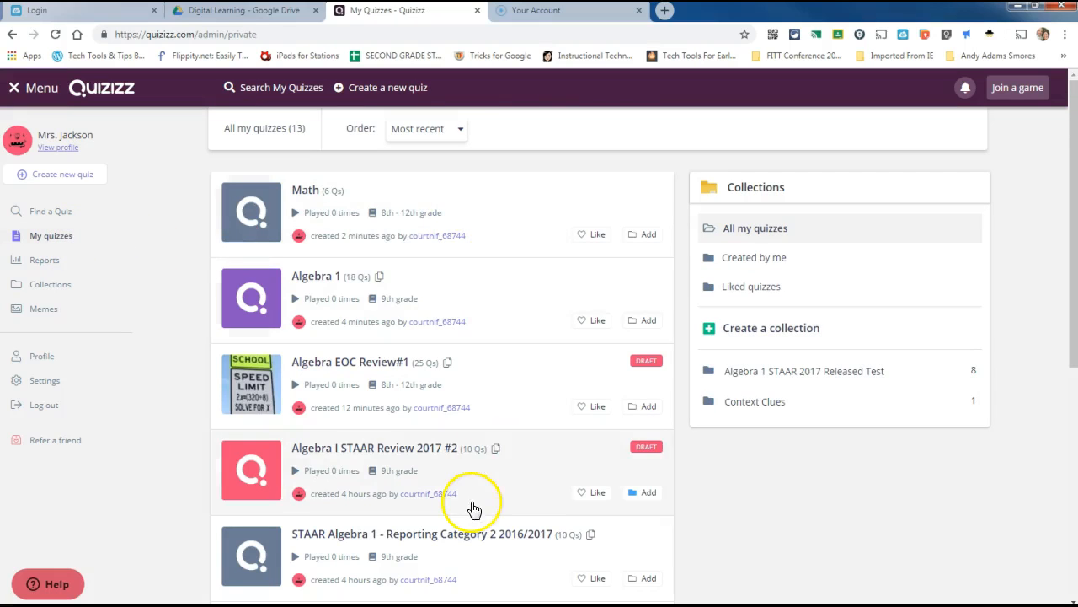
click(39, 286)
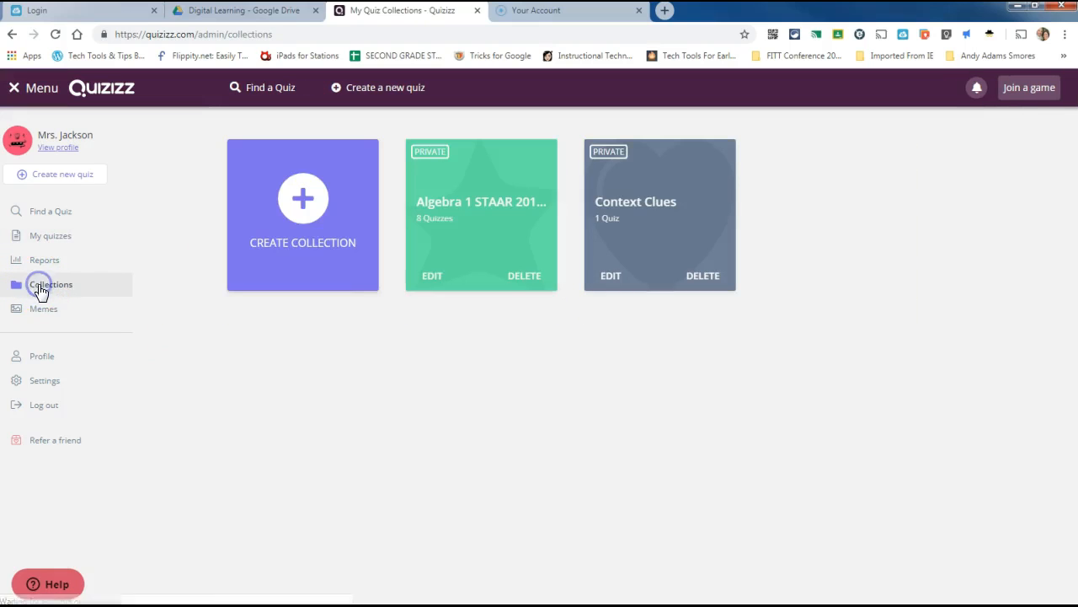
click(666, 225)
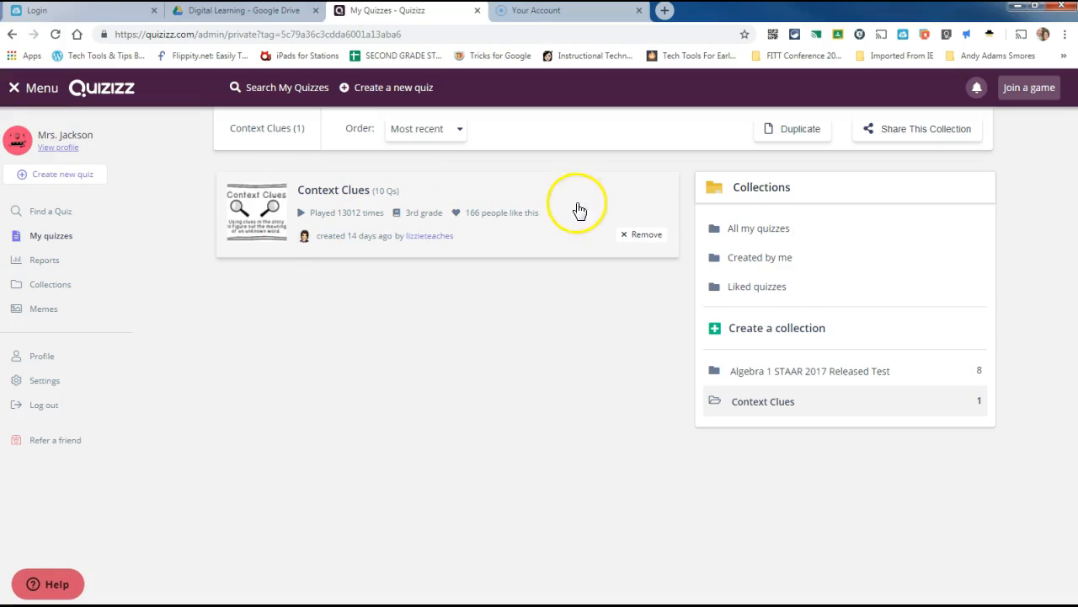
Reopen the Math quiz from the list of own quizzes and start a solo game with the timer on and the I'm Feeling Lucky memes
click(49, 235)
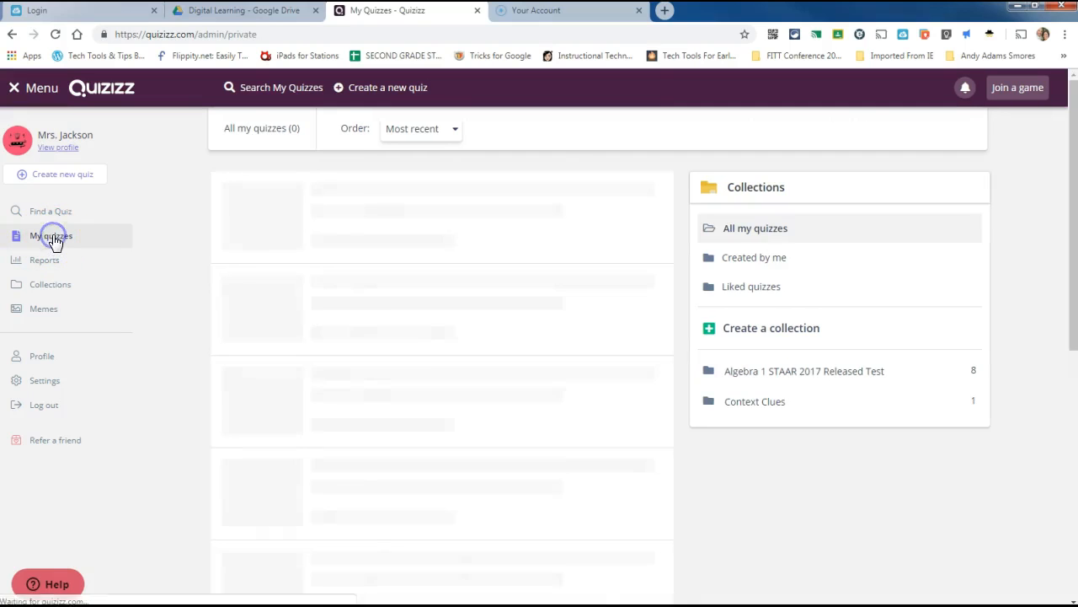
click(489, 204)
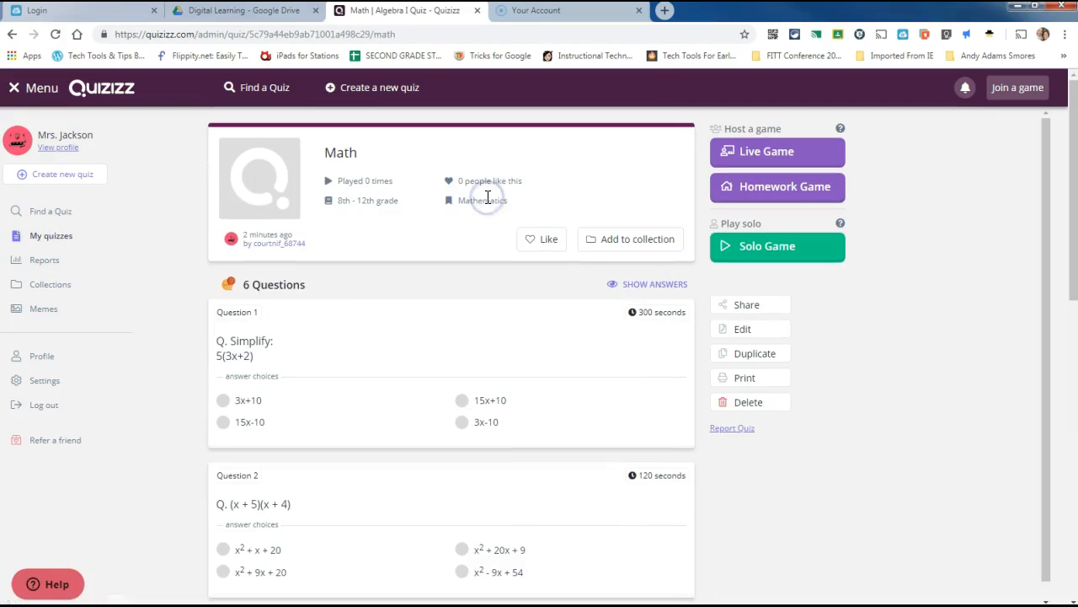
click(780, 250)
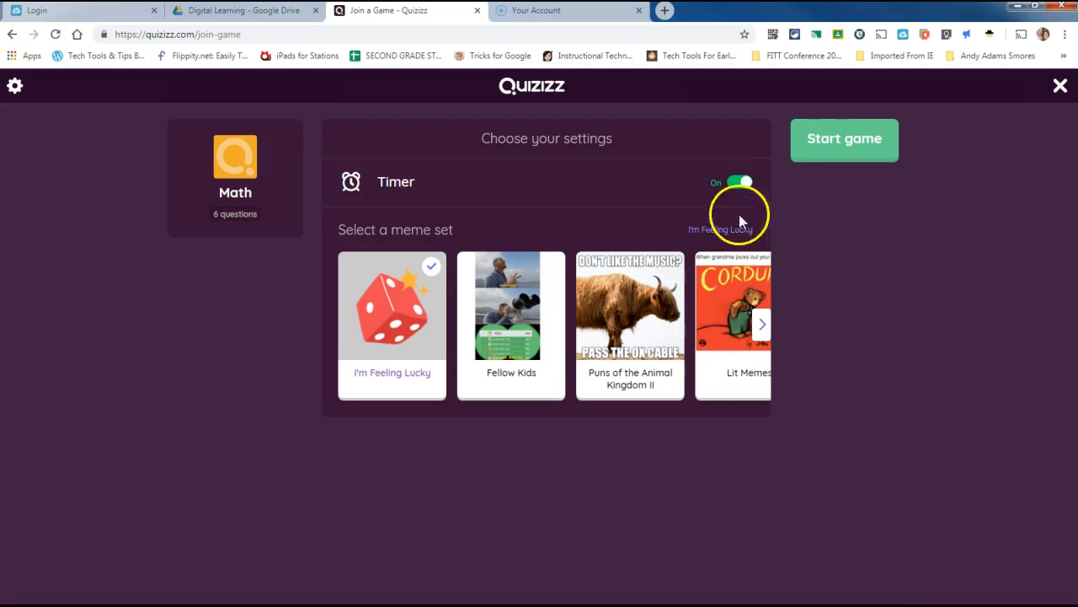
click(826, 147)
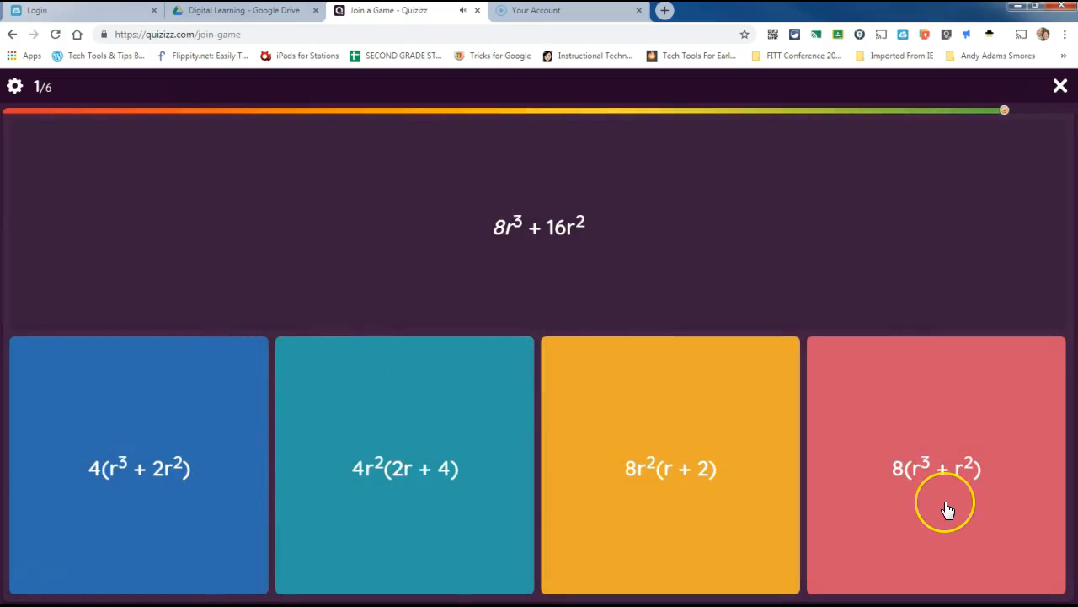
Answer the first four solo game questions with 8r²(r + 2), A, x and 15x+10, continuing past the leaderboard
click(655, 476)
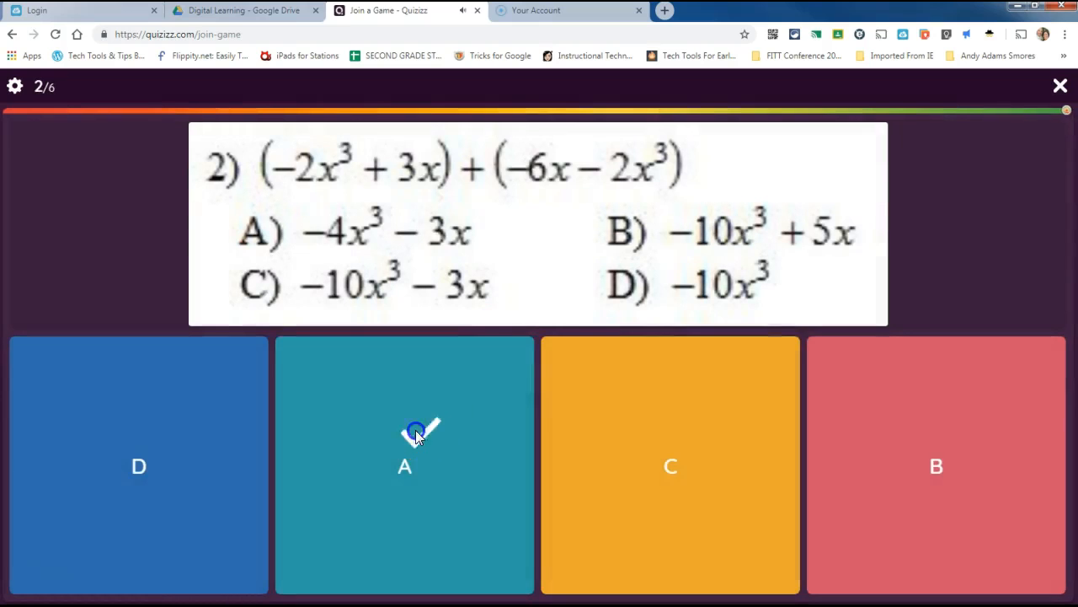
click(416, 433)
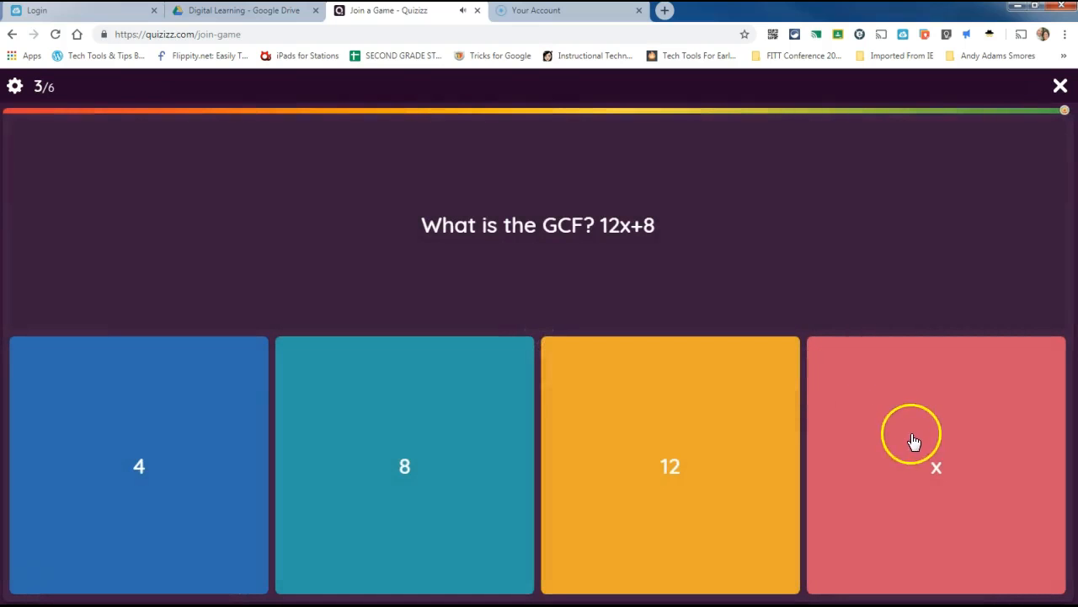
click(913, 440)
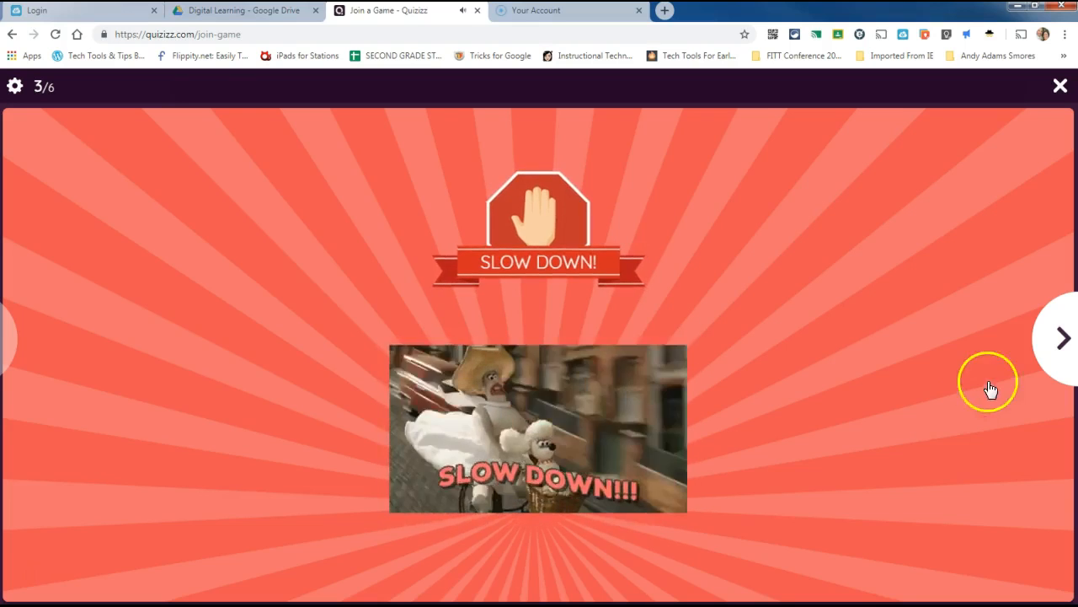
click(1060, 339)
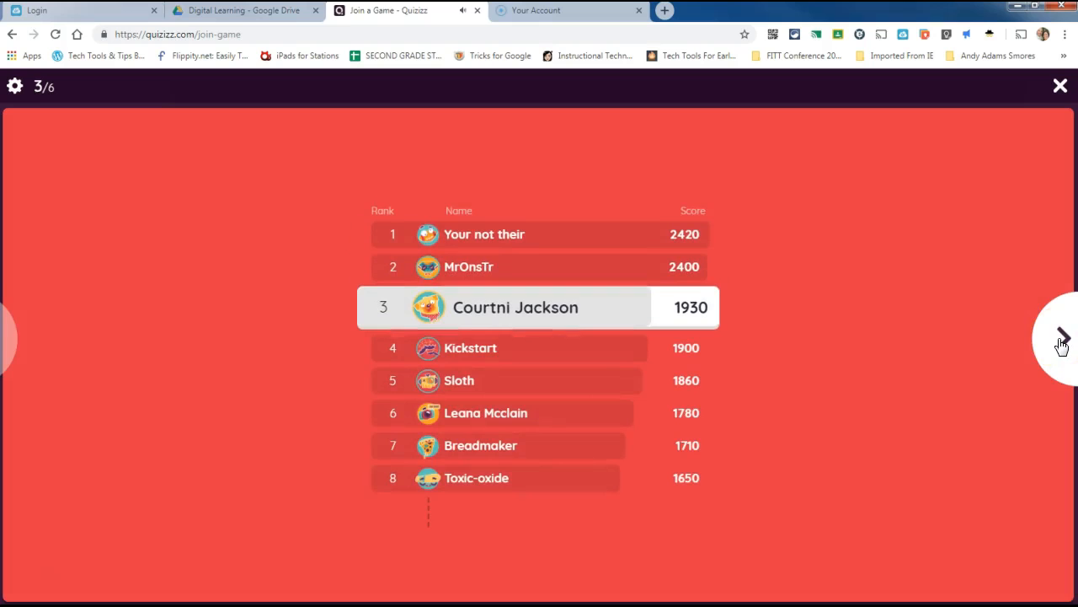
click(1061, 341)
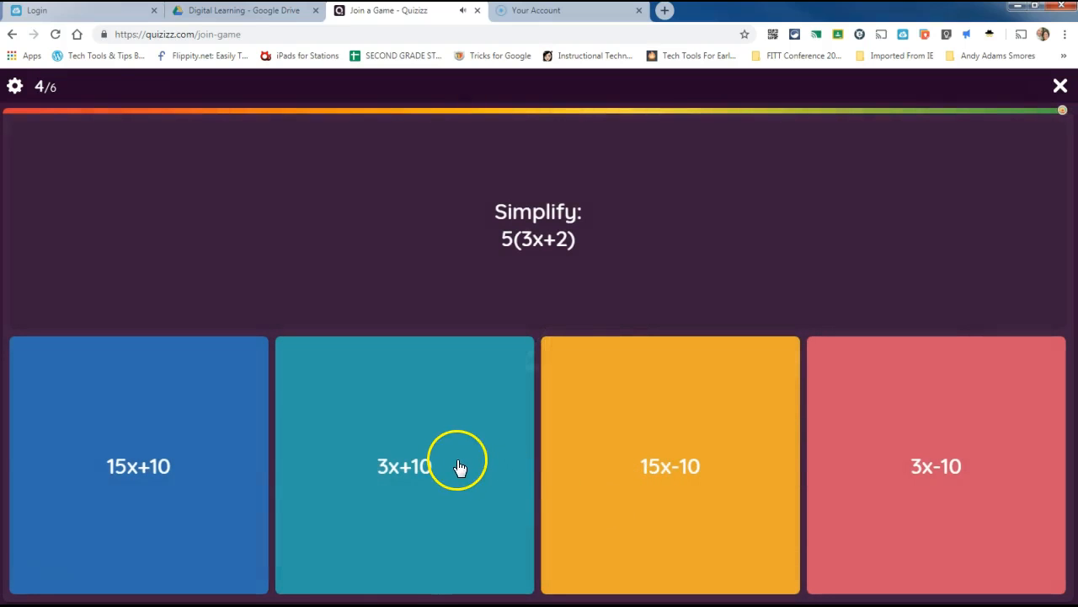
click(164, 489)
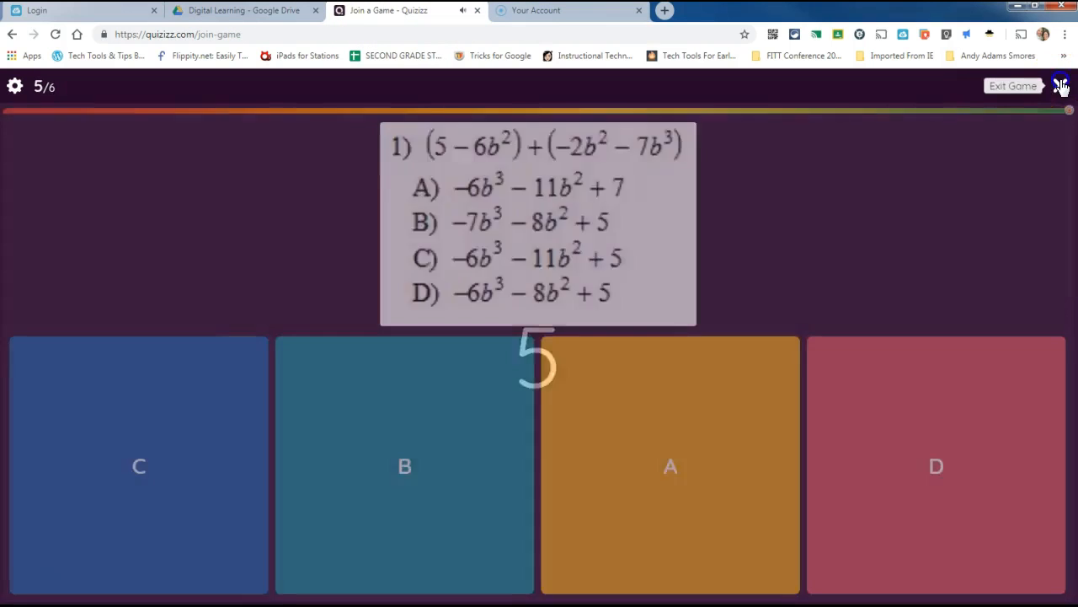
Exit the solo game at question 5 and return to the teacher dashboard, dismissing the e-mail verification notice
click(1061, 86)
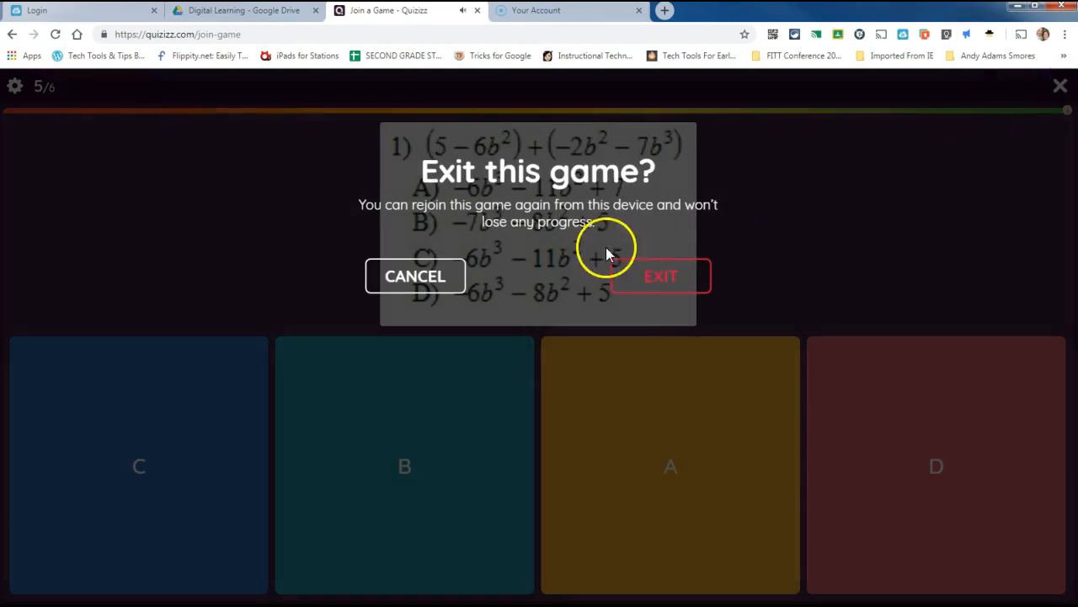
click(665, 283)
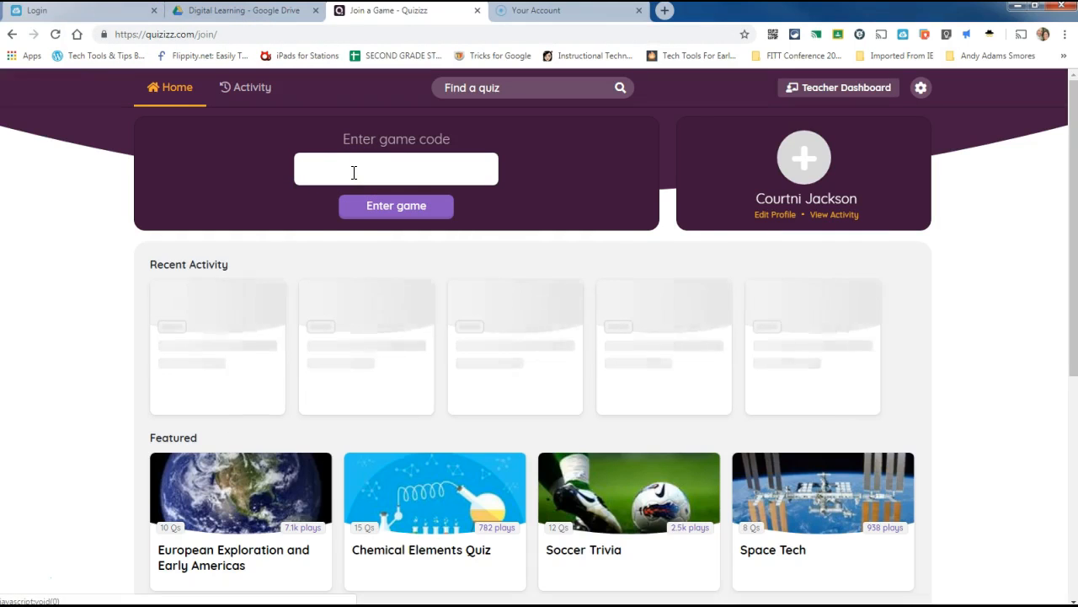
click(832, 89)
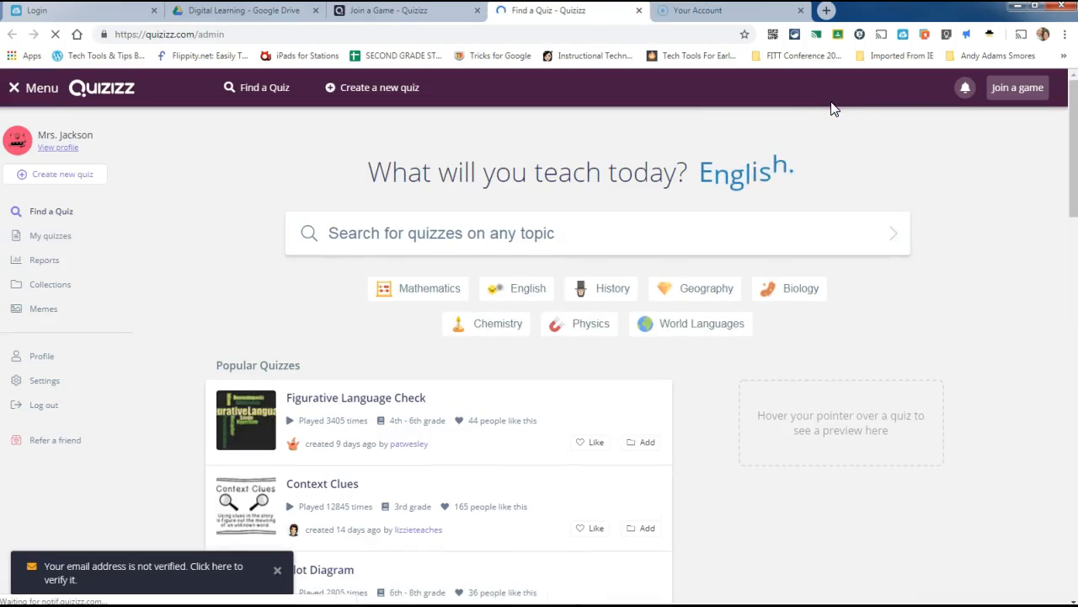
click(278, 572)
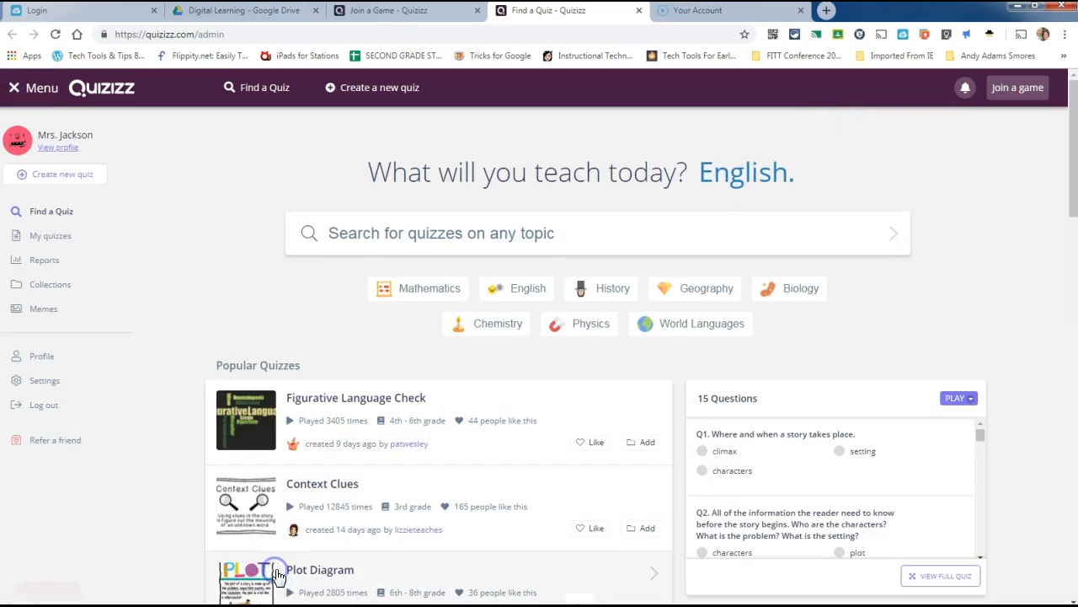